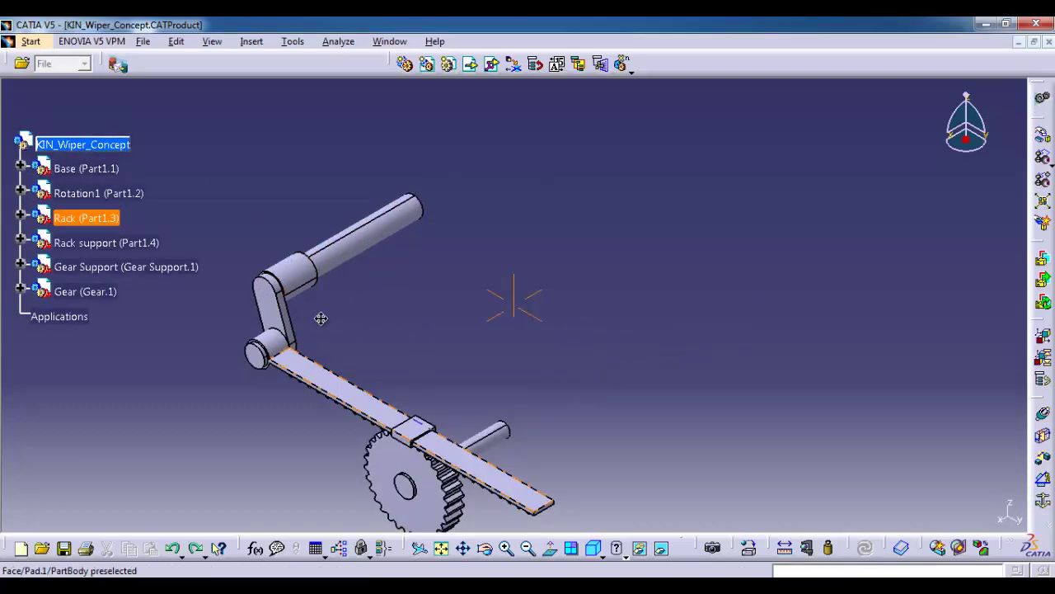
Switch the wiper assembly to the DMU Kinematics workbench
{"action": "middle_click_drag", "start_coordinate": [320, 318], "coordinate": [383, 259]}
{"action": "scroll", "coordinate": [154, 378], "scroll_direction": "down", "scroll_amount": 2}
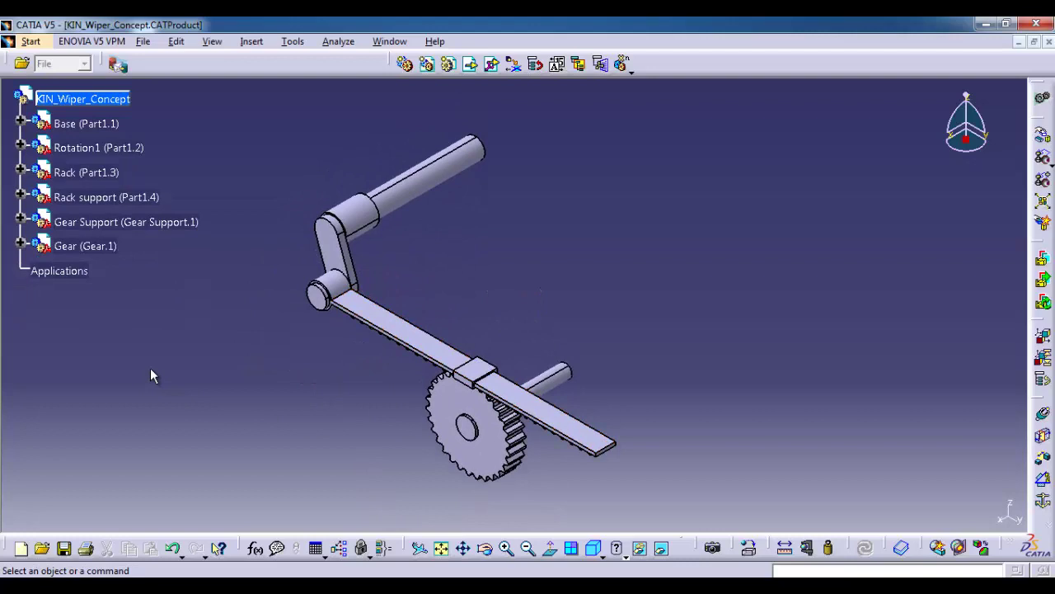
{"action": "left_click", "coordinate": [31, 41]}
{"action": "mouse_move", "coordinate": [188, 171]}
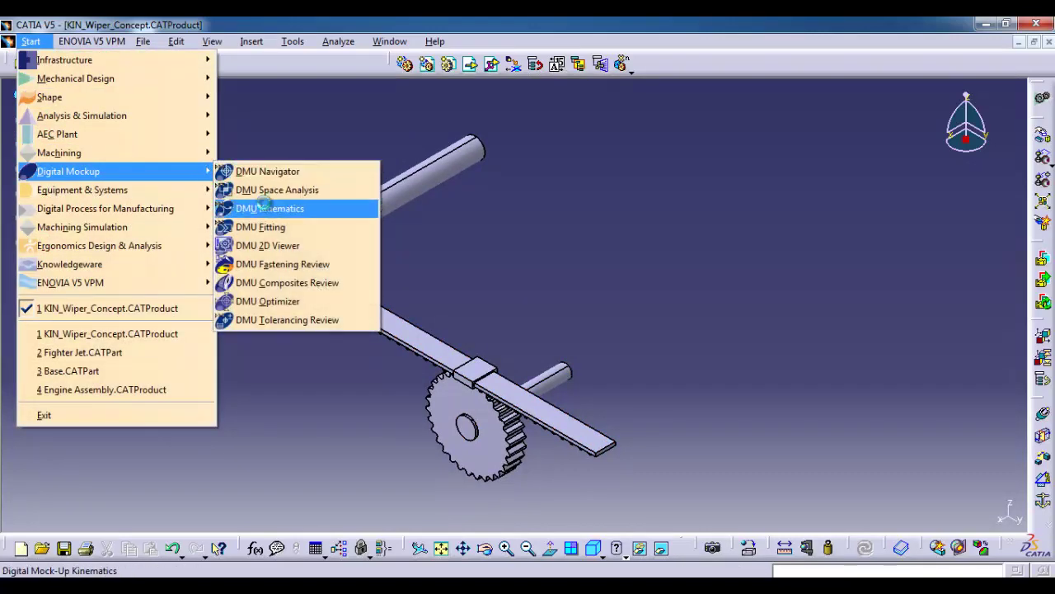
{"action": "left_click", "coordinate": [262, 208]}
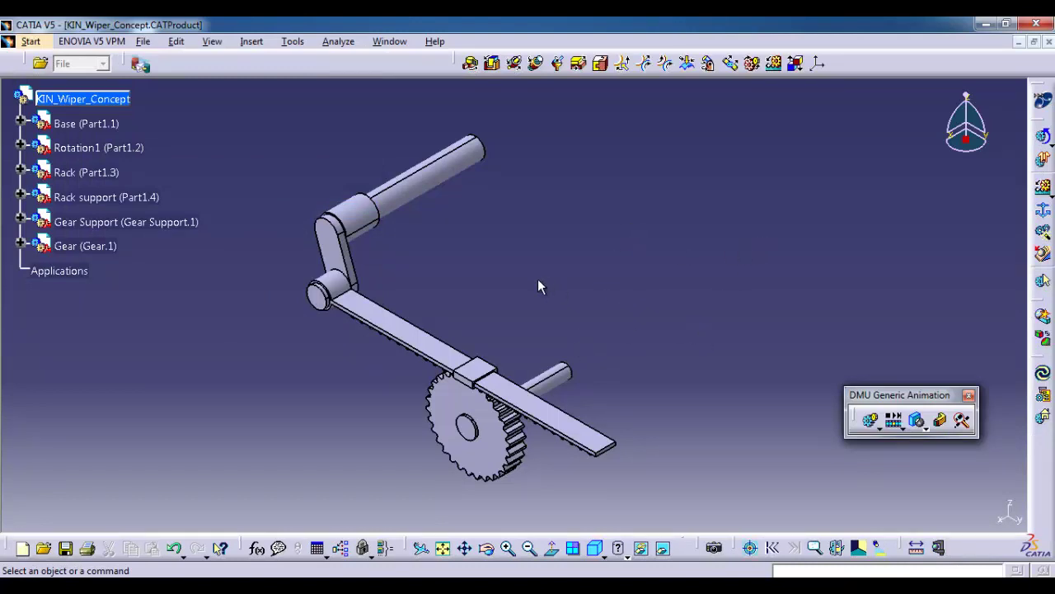
Create a new mechanism with its default name and set the Base part as its fixed part
{"action": "middle_click_drag", "start_coordinate": [538, 286], "coordinate": [508, 266]}
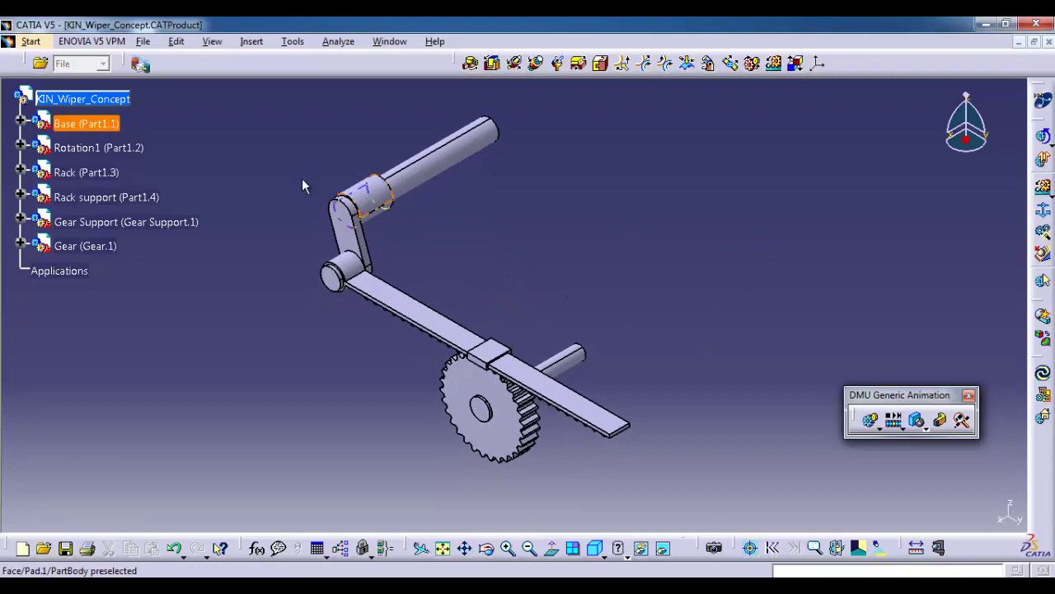
{"action": "left_click", "coordinate": [99, 124]}
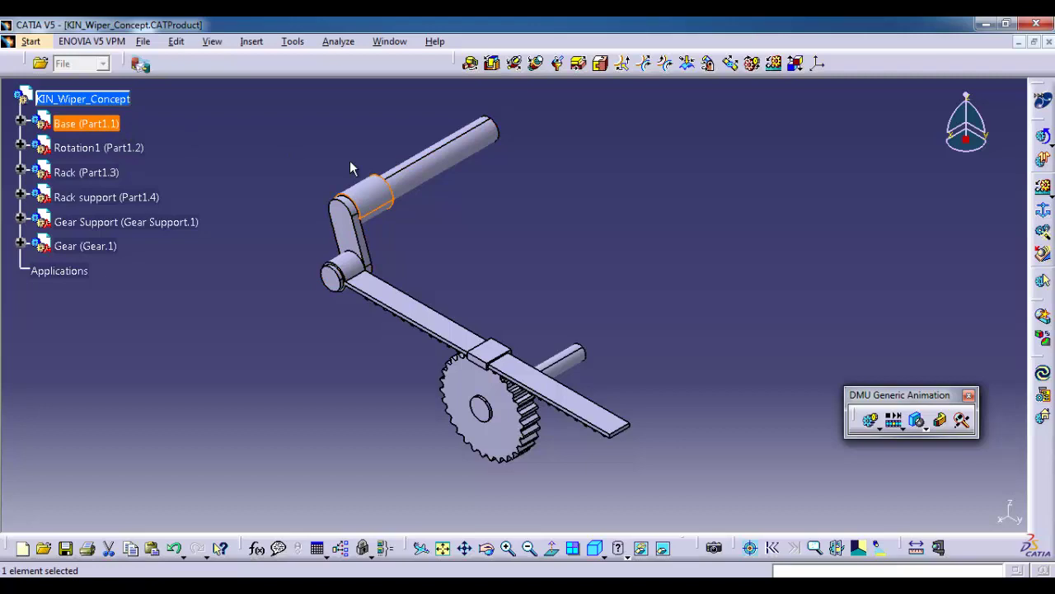
{"action": "left_click", "coordinate": [539, 235]}
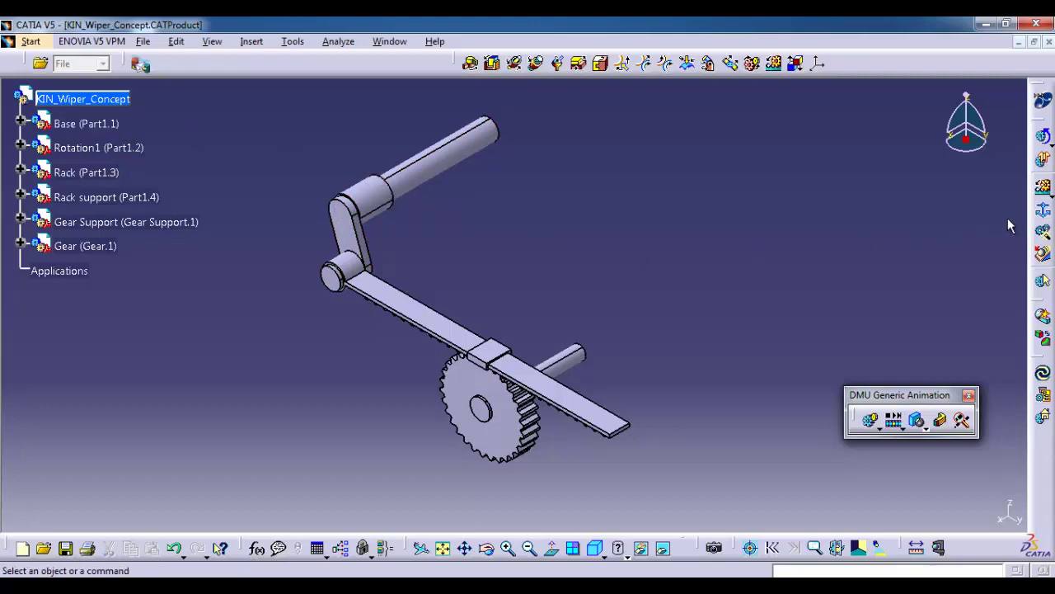
{"action": "left_click", "coordinate": [1042, 211]}
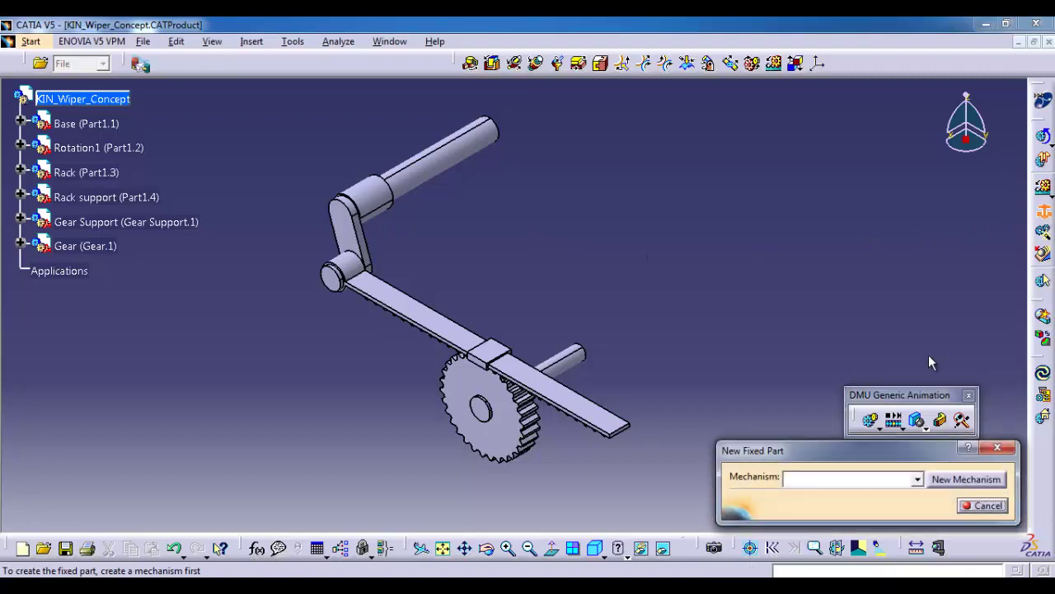
{"action": "left_click", "coordinate": [966, 479]}
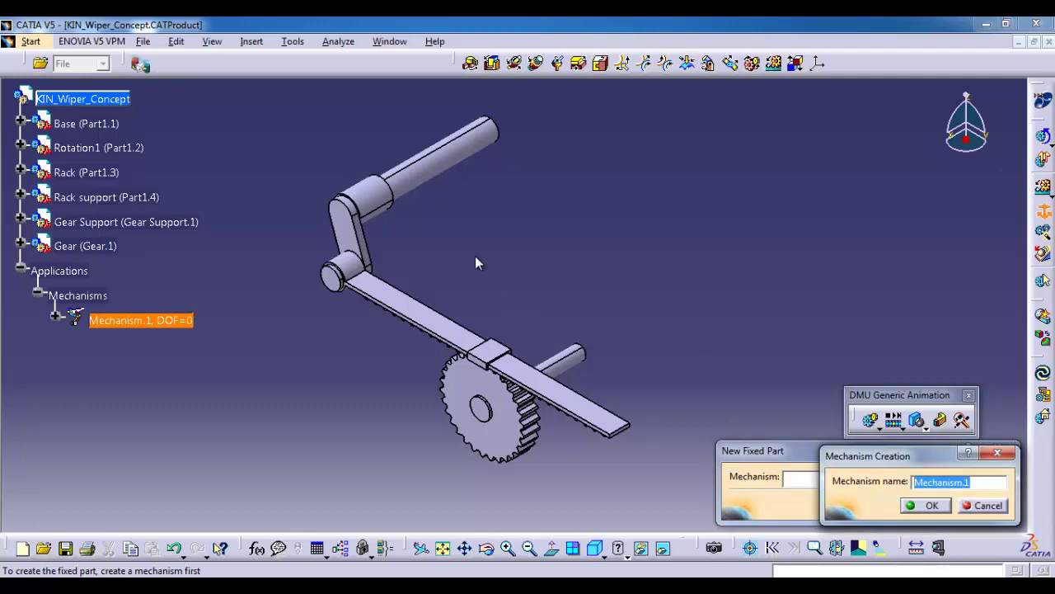
{"action": "key", "text": "Return"}
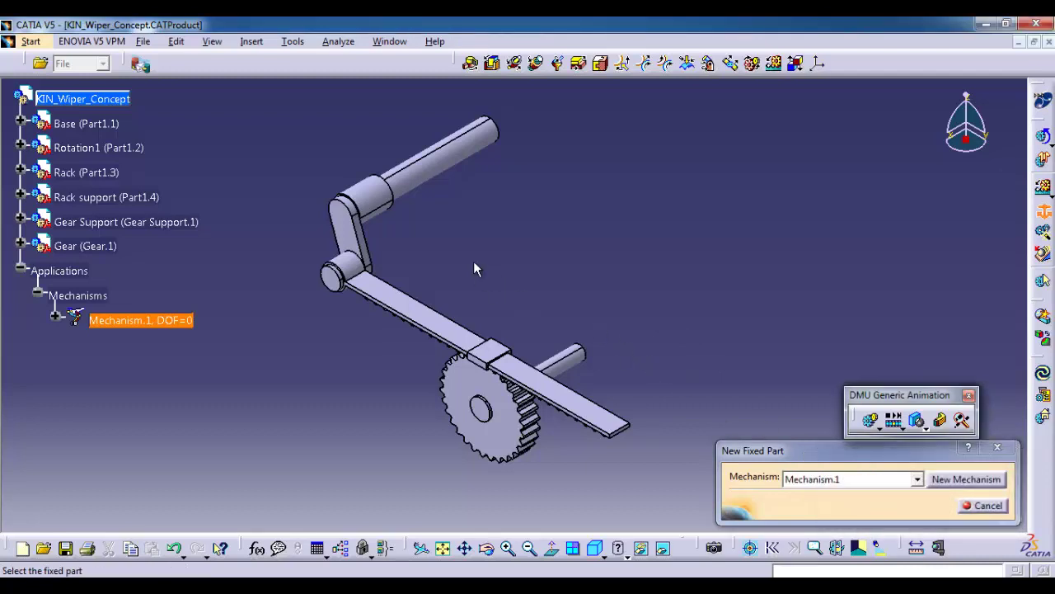
{"action": "left_click", "coordinate": [385, 202]}
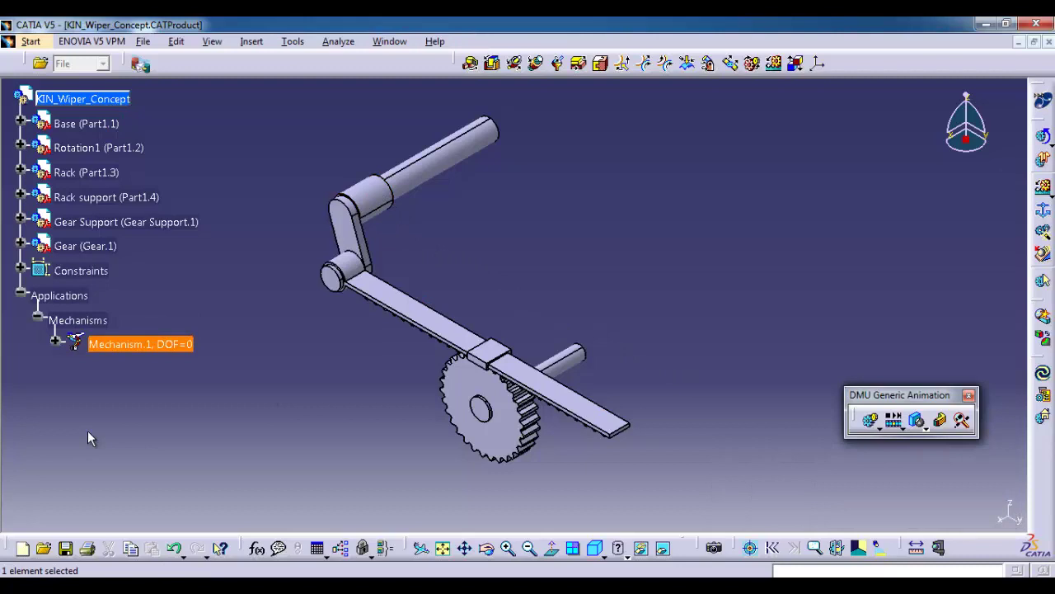
Examine the new mechanism's Fix Part entry in the tree to check which part is fixed
{"action": "left_click", "coordinate": [56, 340]}
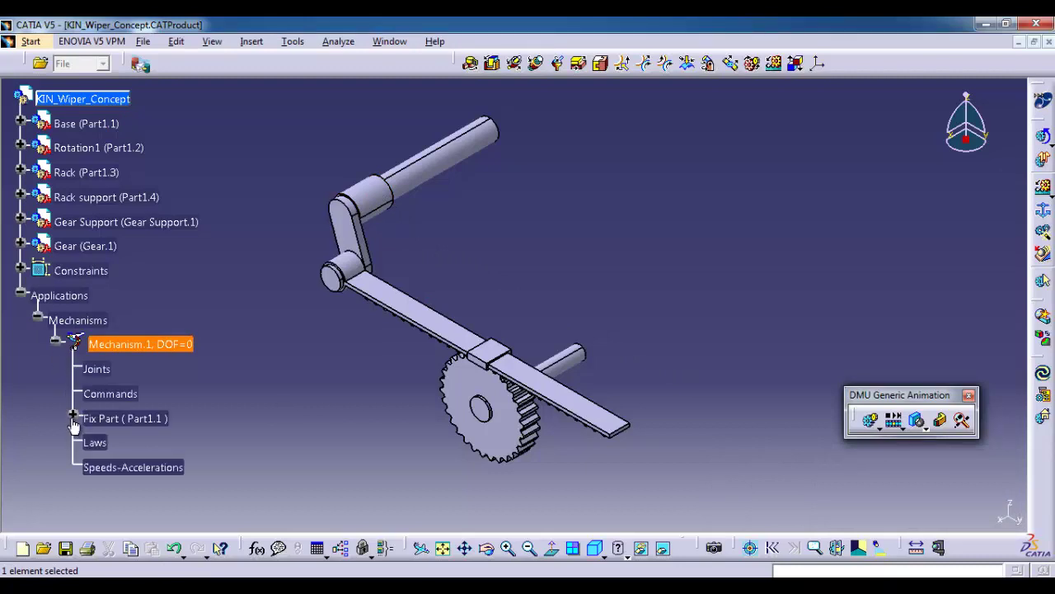
{"action": "left_click", "coordinate": [72, 415]}
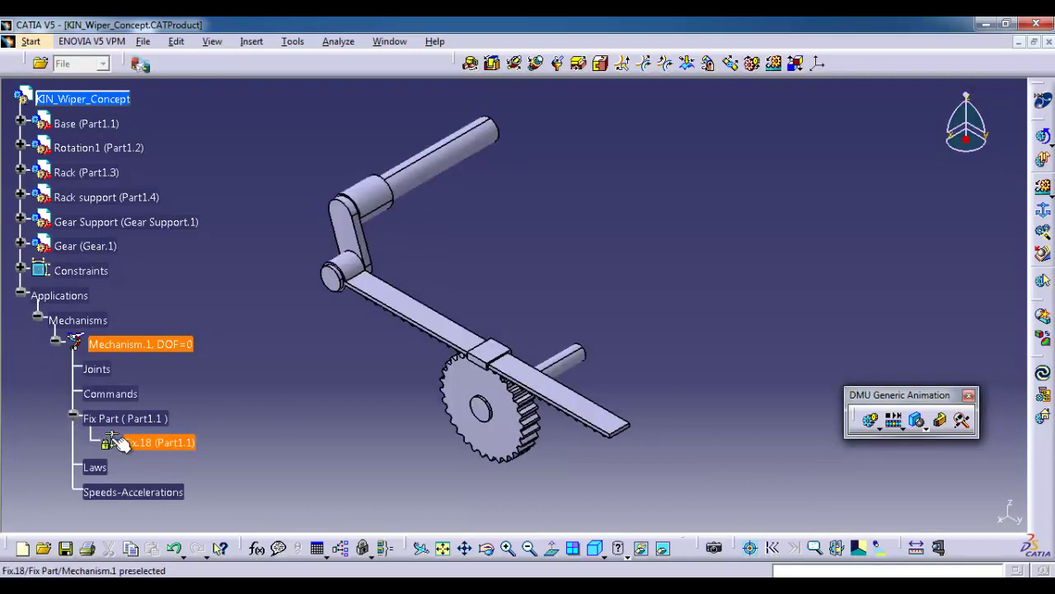
{"action": "left_click", "coordinate": [120, 443]}
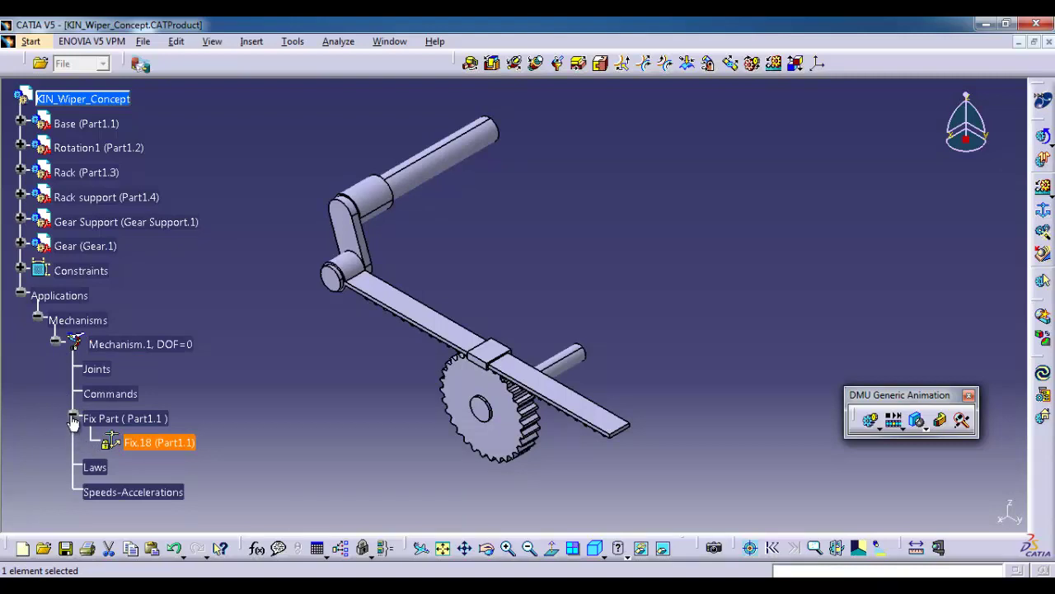
{"action": "left_click", "coordinate": [73, 418]}
{"action": "left_click", "coordinate": [330, 385]}
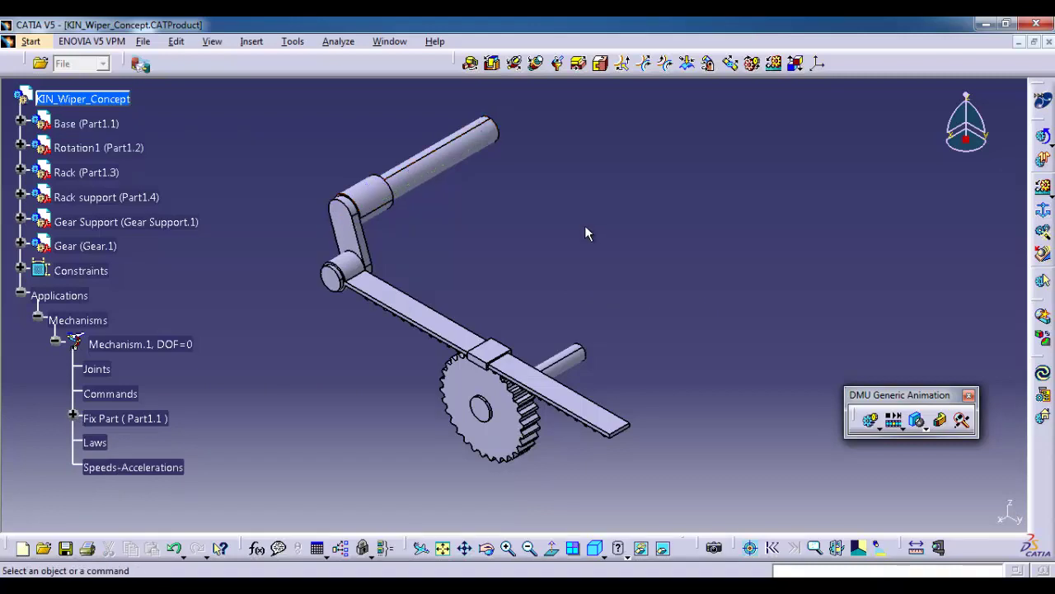
Start a revolute joint in the mechanism, using the axes of Rotation1 and the Base collar as its two lines
{"action": "left_click", "coordinate": [471, 64]}
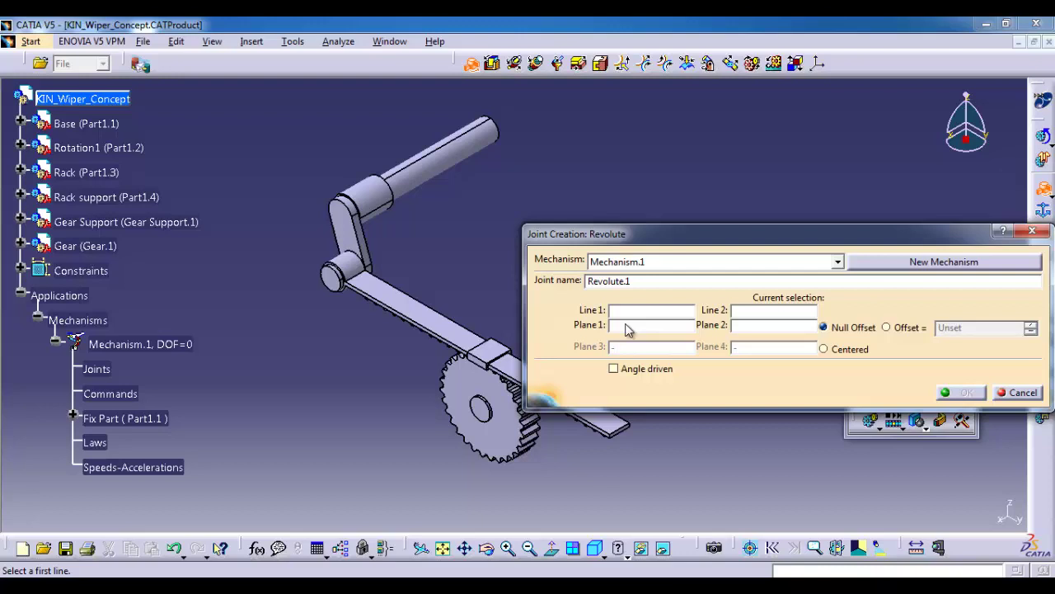
{"action": "middle_click_drag", "start_coordinate": [440, 315], "coordinate": [358, 248]}
{"action": "left_click", "coordinate": [437, 322]}
{"action": "scroll", "coordinate": [302, 266], "scroll_direction": "up", "scroll_amount": 1}
{"action": "left_click", "coordinate": [315, 262]}
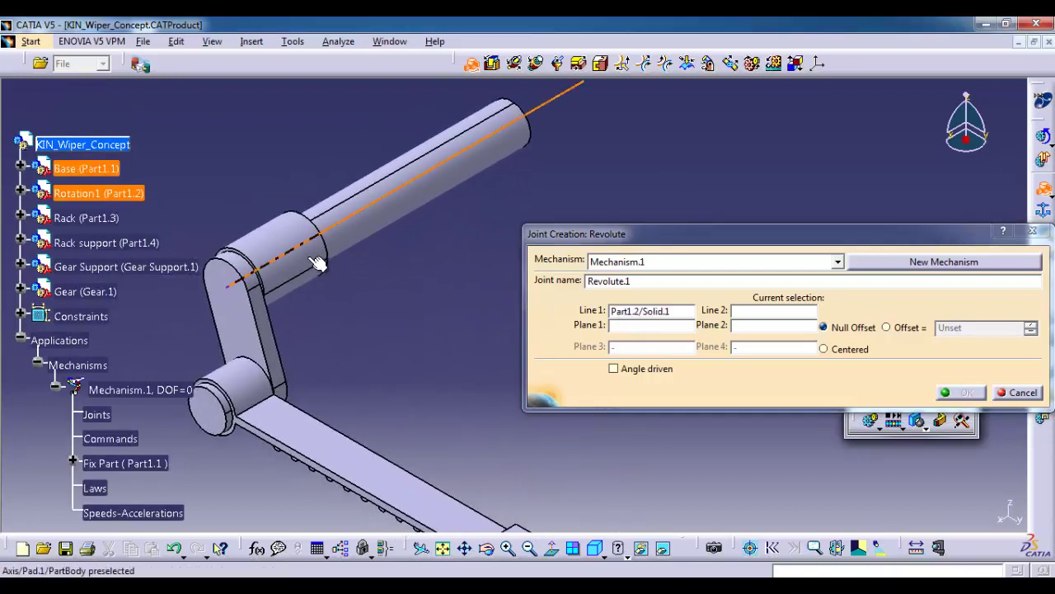
{"action": "left_click", "coordinate": [293, 246]}
Set the Base collar's ring-shaped end face and a parallel flat face of Rotation1 as the revolute joint's two planes
{"action": "middle_click_drag", "start_coordinate": [293, 246], "coordinate": [324, 265]}
{"action": "left_click", "coordinate": [414, 300]}
{"action": "left_click", "coordinate": [341, 229]}
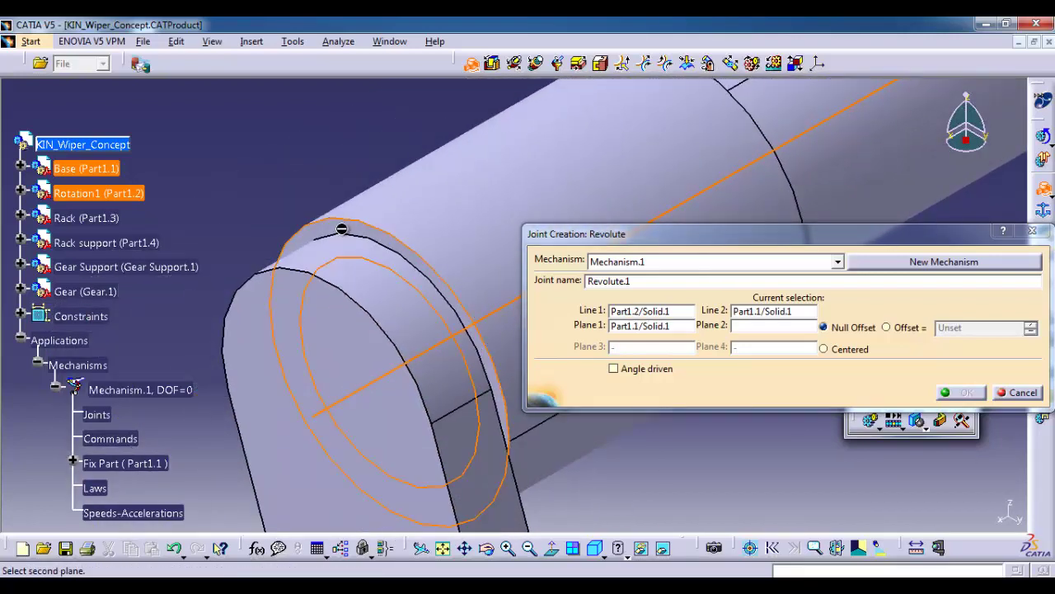
{"action": "middle_click_drag", "start_coordinate": [384, 228], "coordinate": [322, 309]}
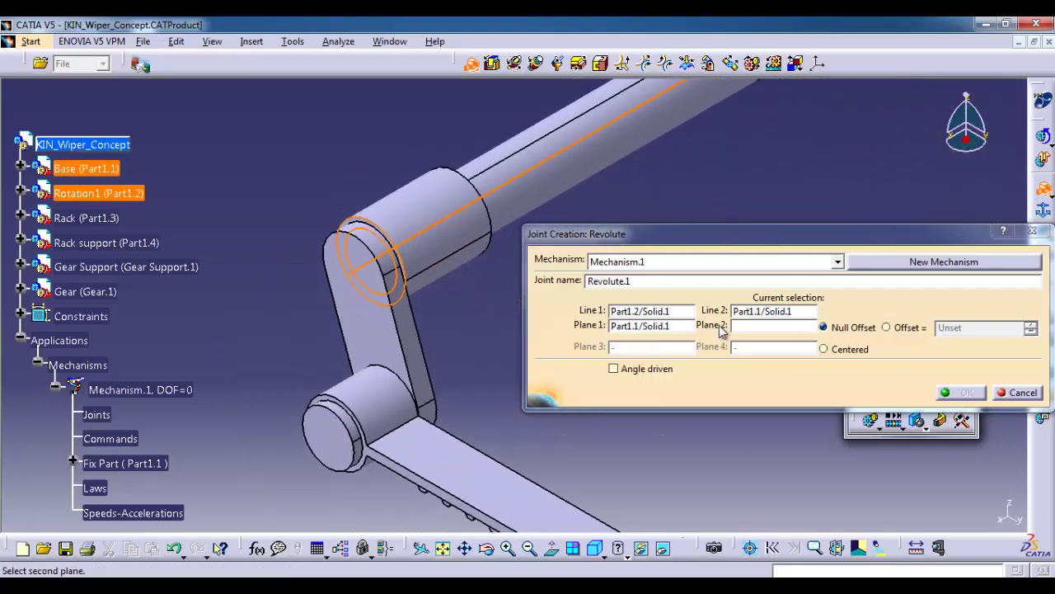
{"action": "left_click", "coordinate": [401, 324]}
{"action": "middle_click_drag", "start_coordinate": [459, 338], "coordinate": [436, 359]}
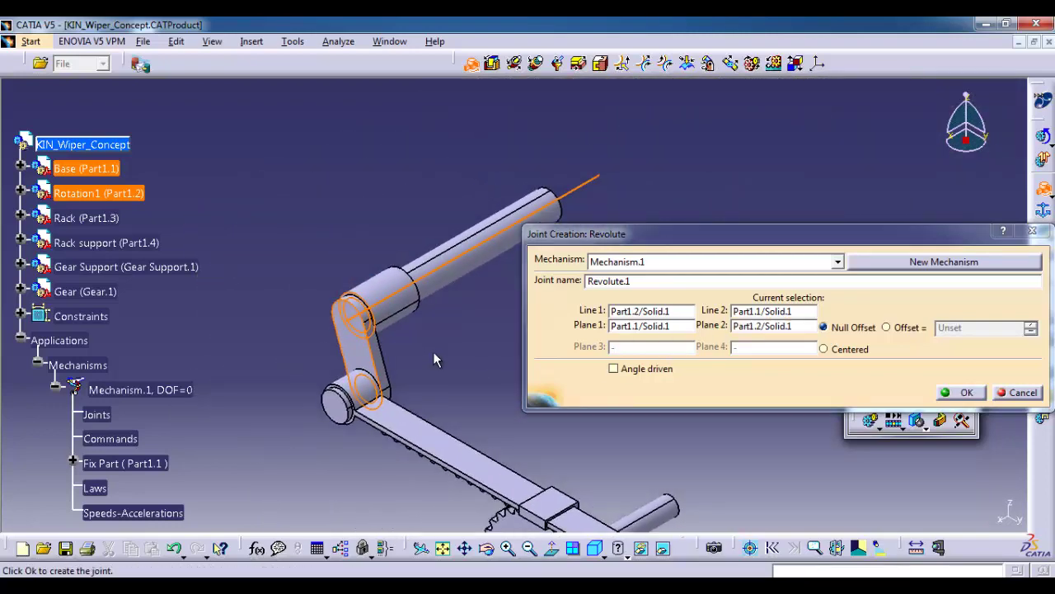
Give the revolute joint an offset instead of a null offset, make it angle driven and create it
{"action": "left_click", "coordinate": [888, 327]}
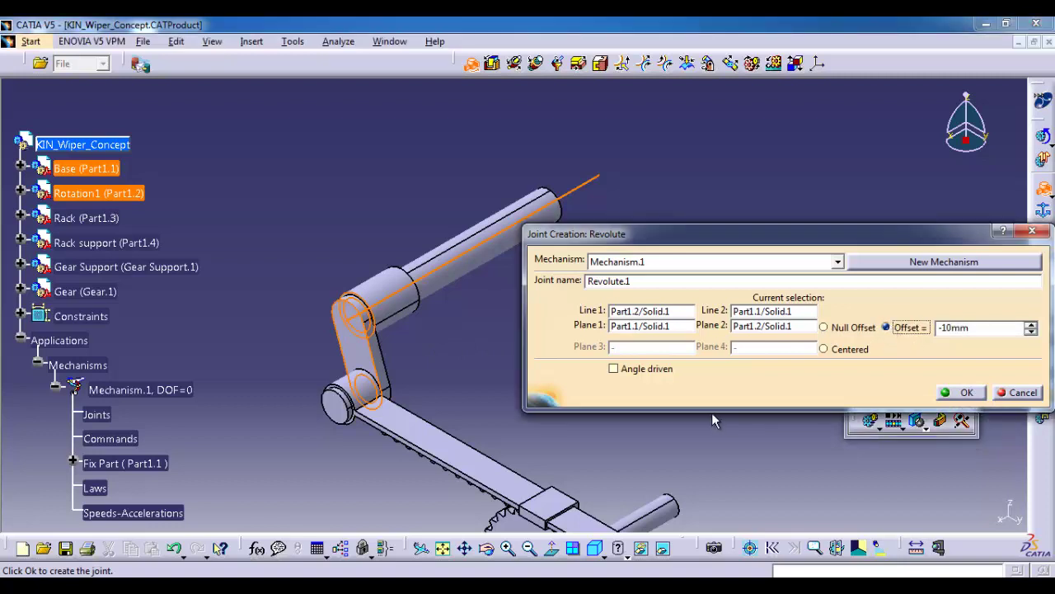
{"action": "left_click", "coordinate": [614, 368]}
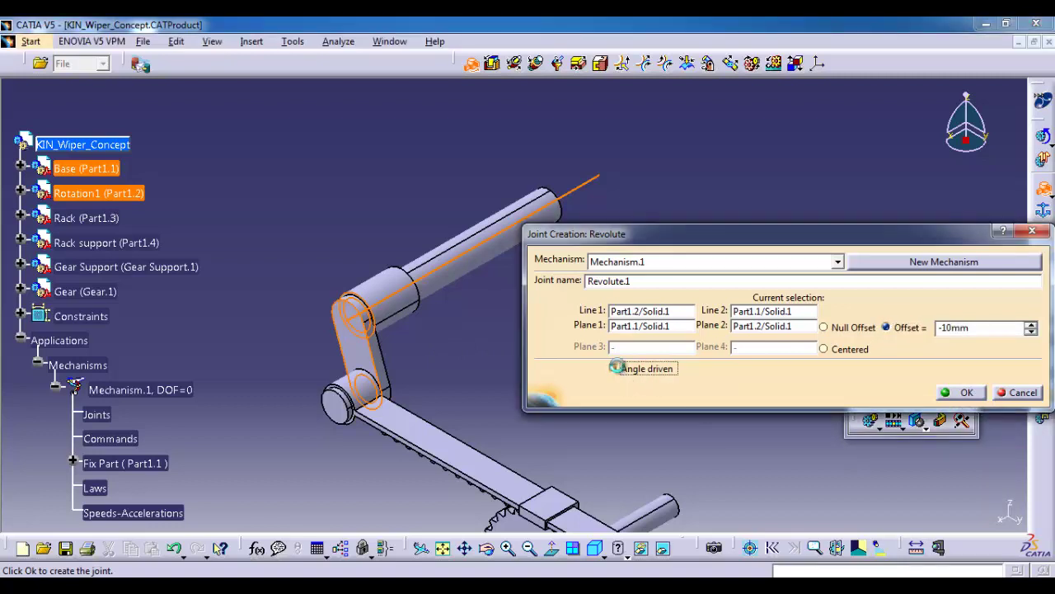
{"action": "left_click", "coordinate": [962, 392]}
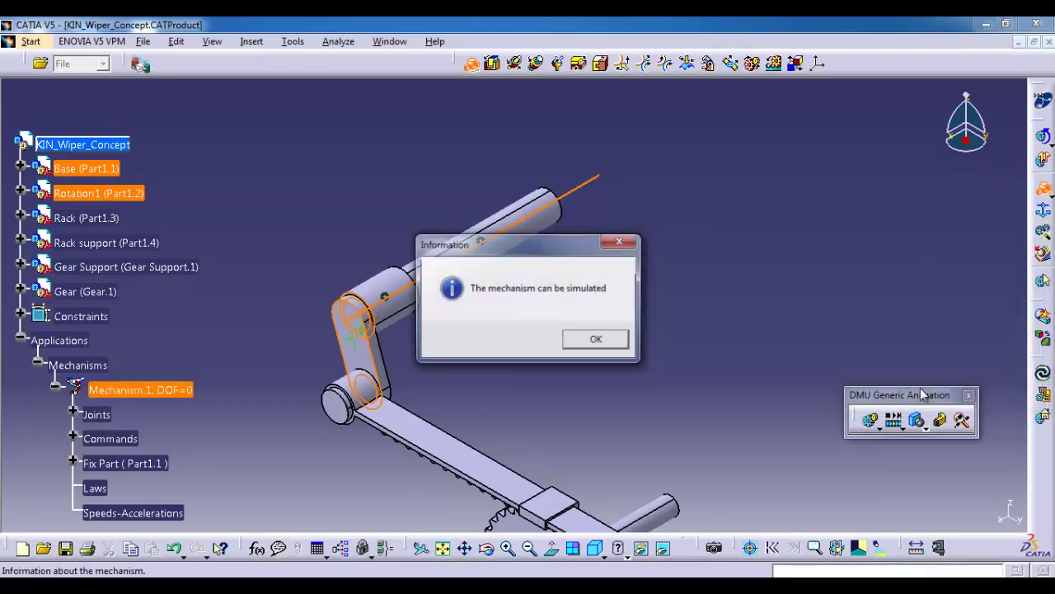
{"action": "left_click", "coordinate": [597, 342]}
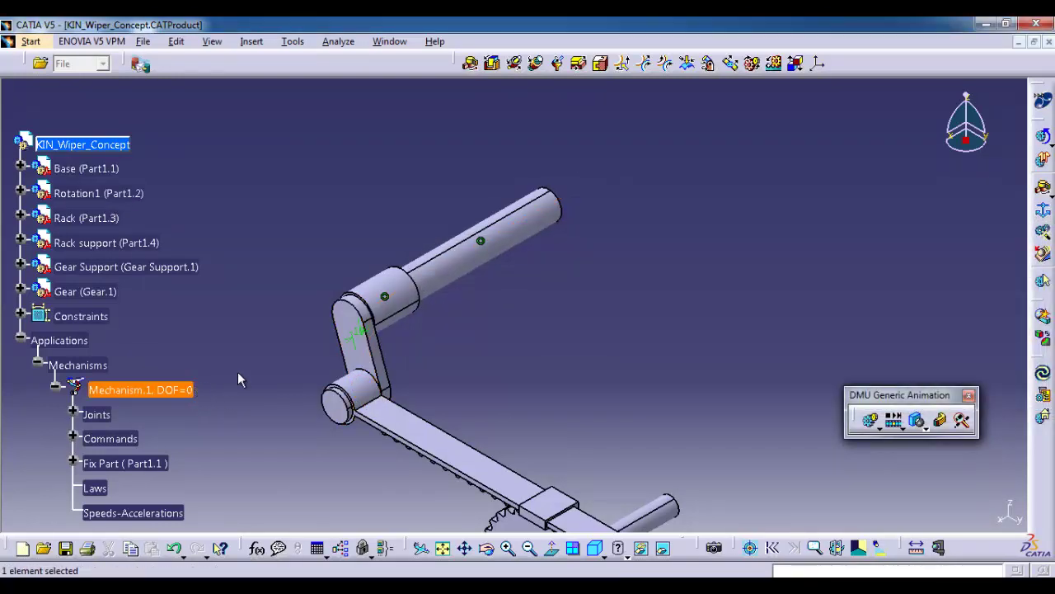
Check the mechanism's Commands entry in the tree for the revolute joint's angle command
{"action": "left_click", "coordinate": [245, 373]}
{"action": "middle_click_drag", "start_coordinate": [317, 285], "coordinate": [299, 342], "text": "ctrl"}
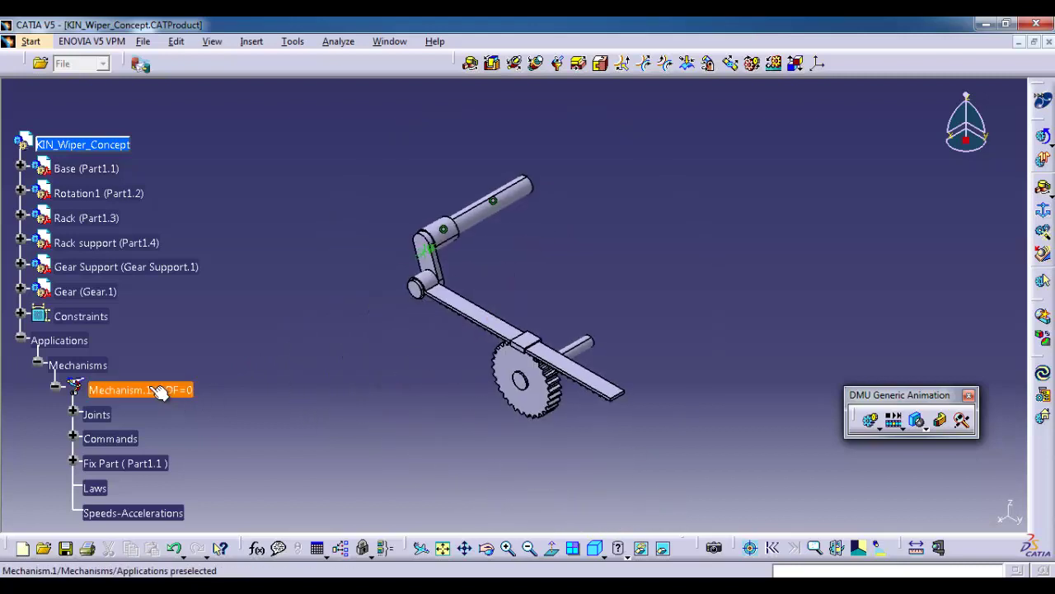
{"action": "left_click", "coordinate": [73, 435]}
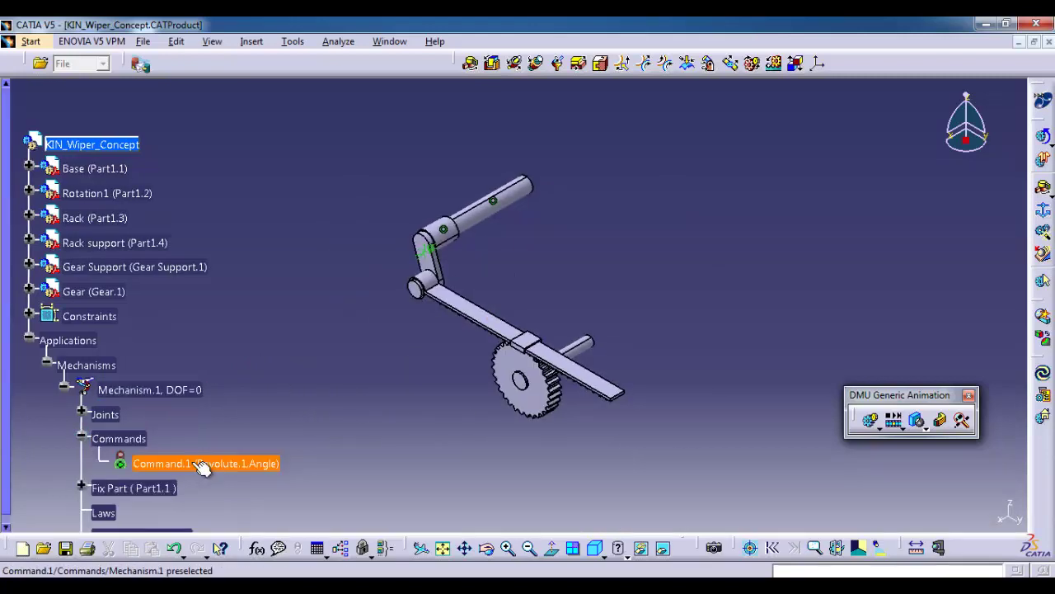
{"action": "left_click", "coordinate": [79, 439]}
{"action": "middle_click_drag", "start_coordinate": [377, 333], "coordinate": [565, 320]}
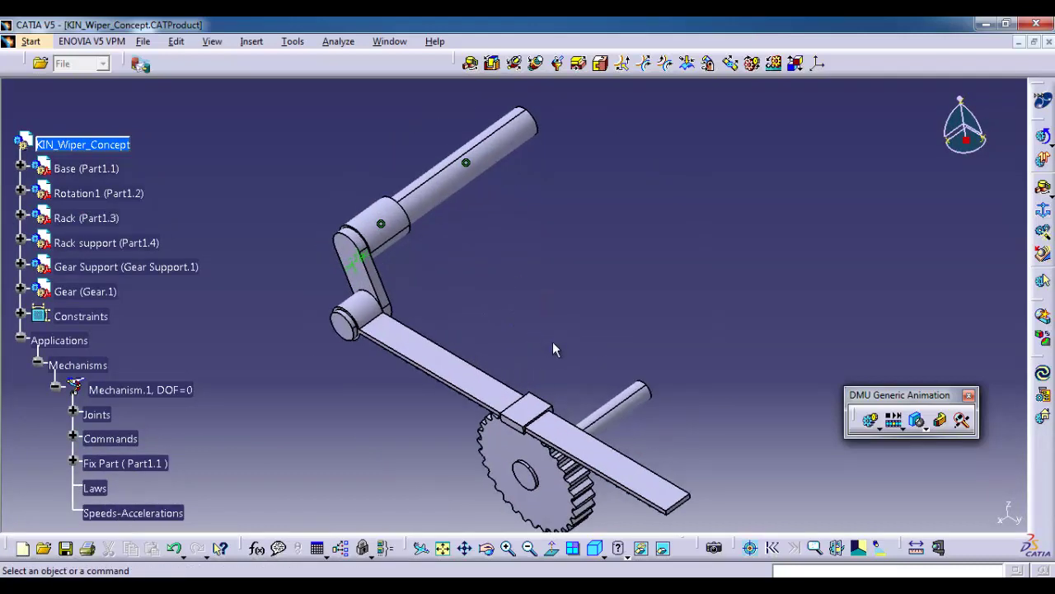
Test the mechanism in a simulation by running the angle command to -360, reset it and discard the simulation
{"action": "left_click", "coordinate": [865, 422]}
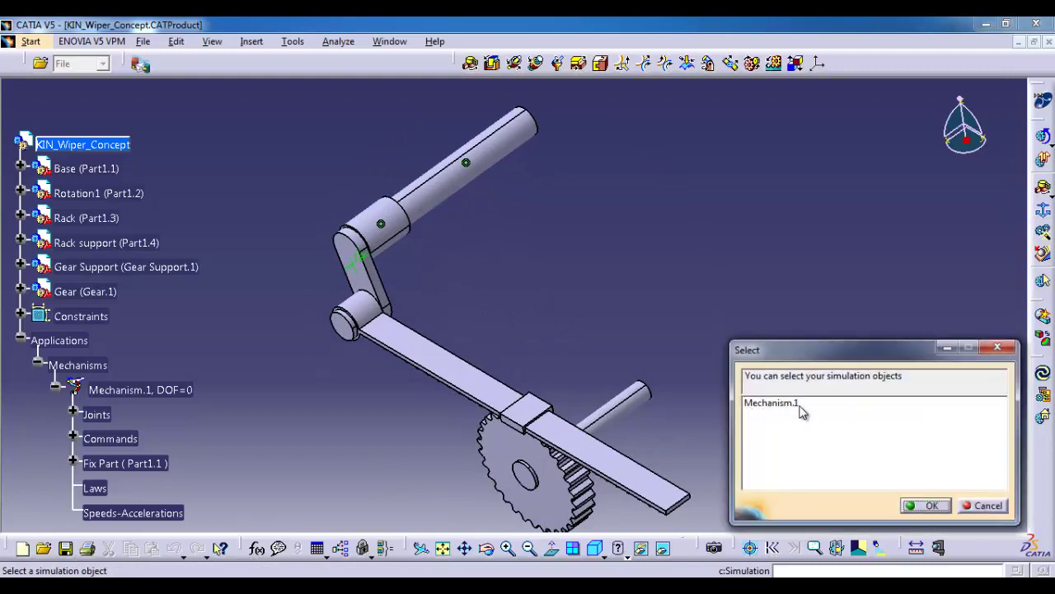
{"action": "left_click", "coordinate": [798, 407]}
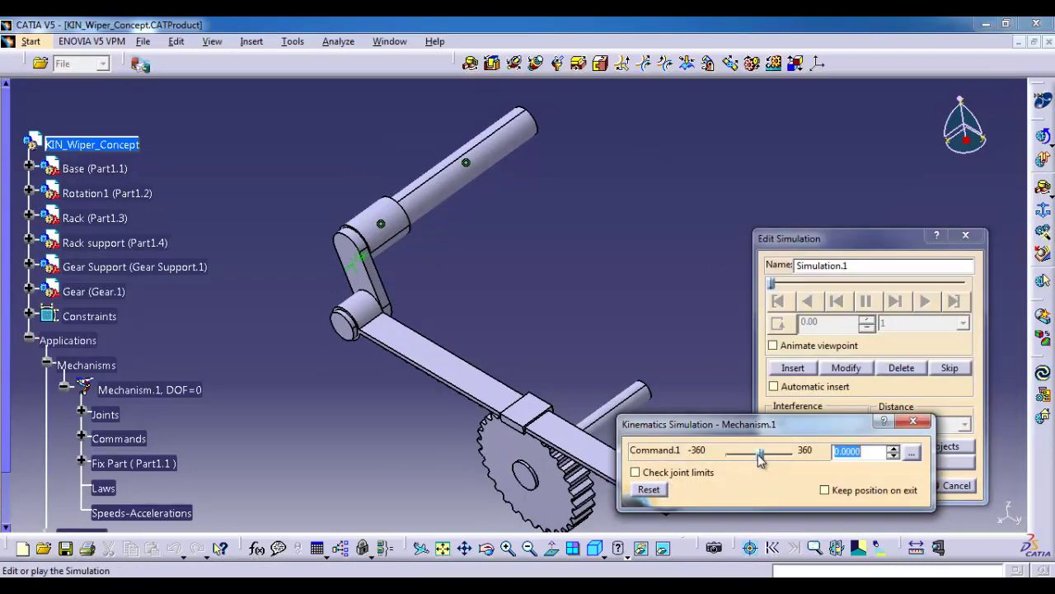
{"action": "left_click_drag", "start_coordinate": [762, 454], "coordinate": [712, 437]}
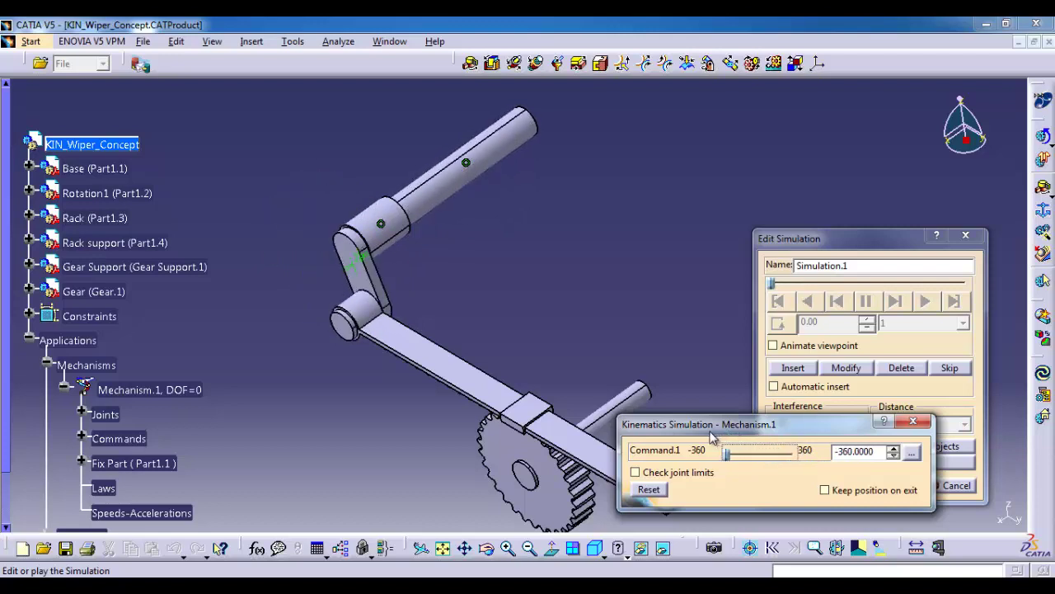
{"action": "left_click", "coordinate": [649, 490]}
{"action": "left_click", "coordinate": [912, 422]}
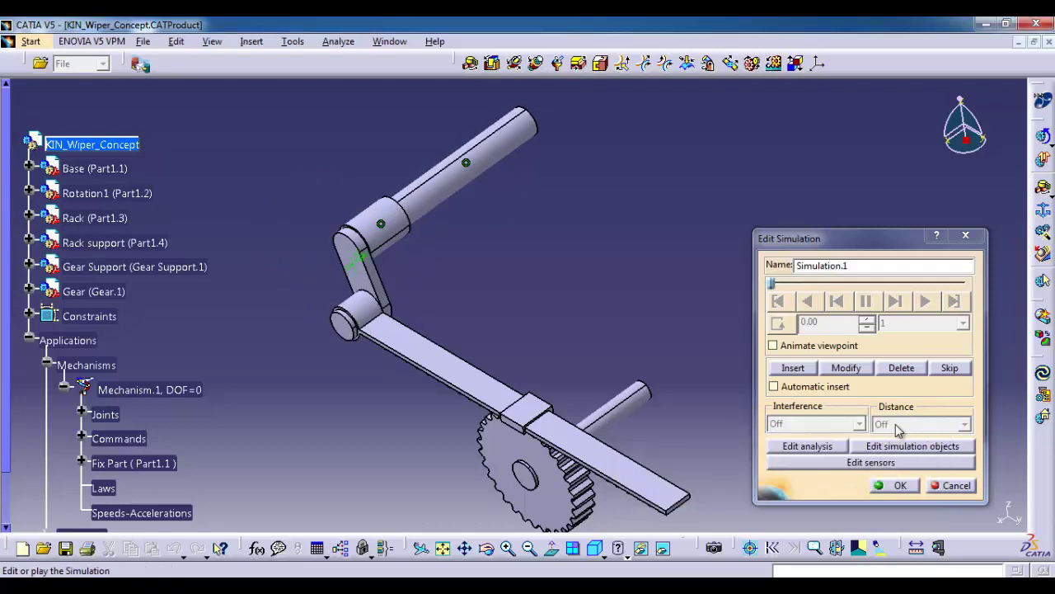
{"action": "left_click", "coordinate": [967, 237]}
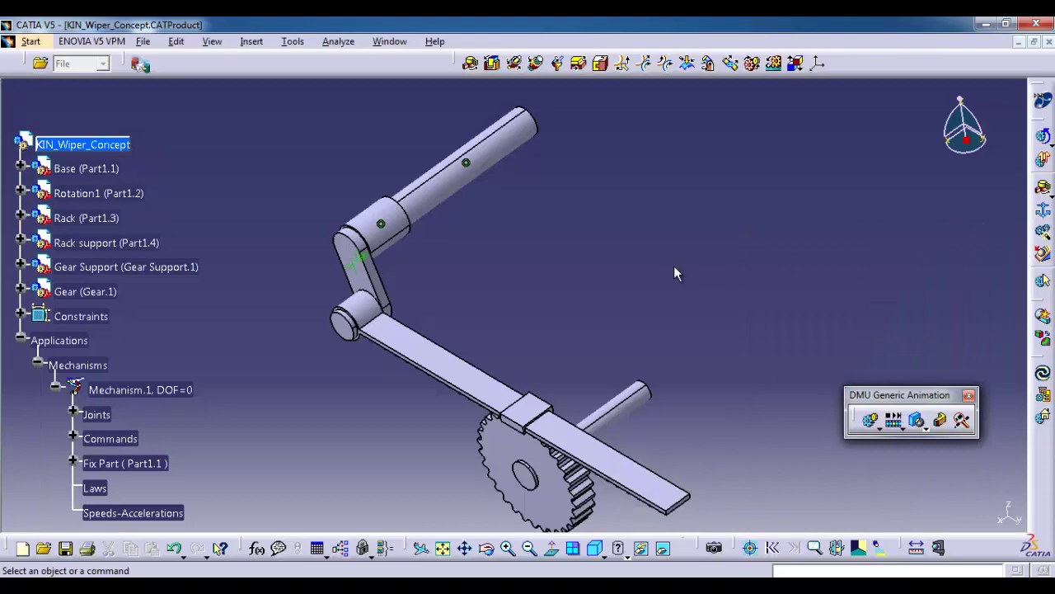
Start a second revolute joint, using the axes of the Rack's end collar and Rotation1's lower pin as its lines
{"action": "middle_click_drag", "start_coordinate": [441, 363], "coordinate": [536, 317]}
{"action": "scroll", "coordinate": [493, 266], "scroll_direction": "up", "scroll_amount": 1}
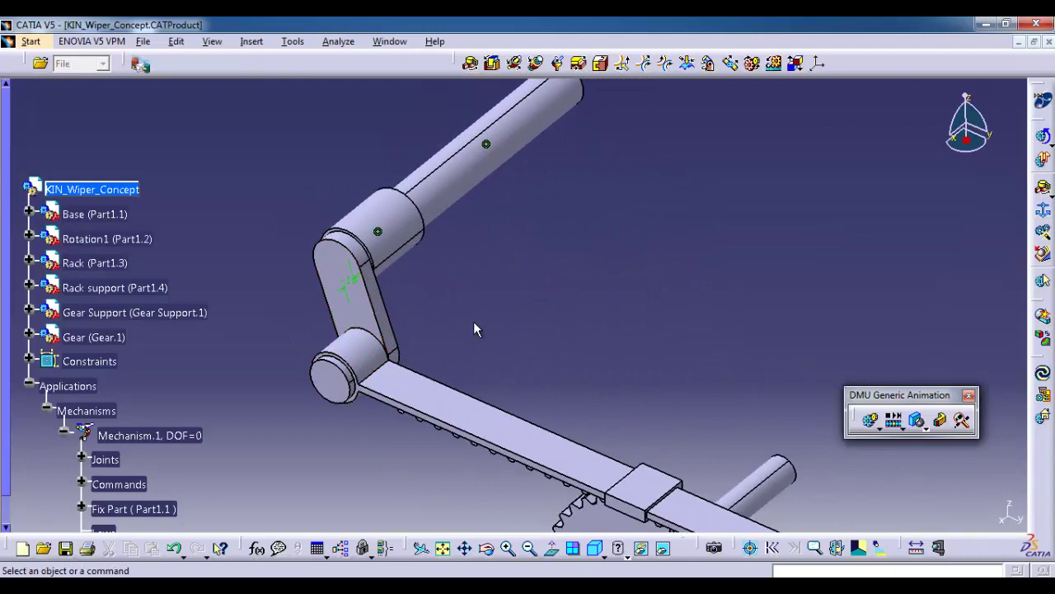
{"action": "left_click", "coordinate": [470, 63]}
{"action": "middle_click_drag", "start_coordinate": [385, 304], "coordinate": [285, 355]}
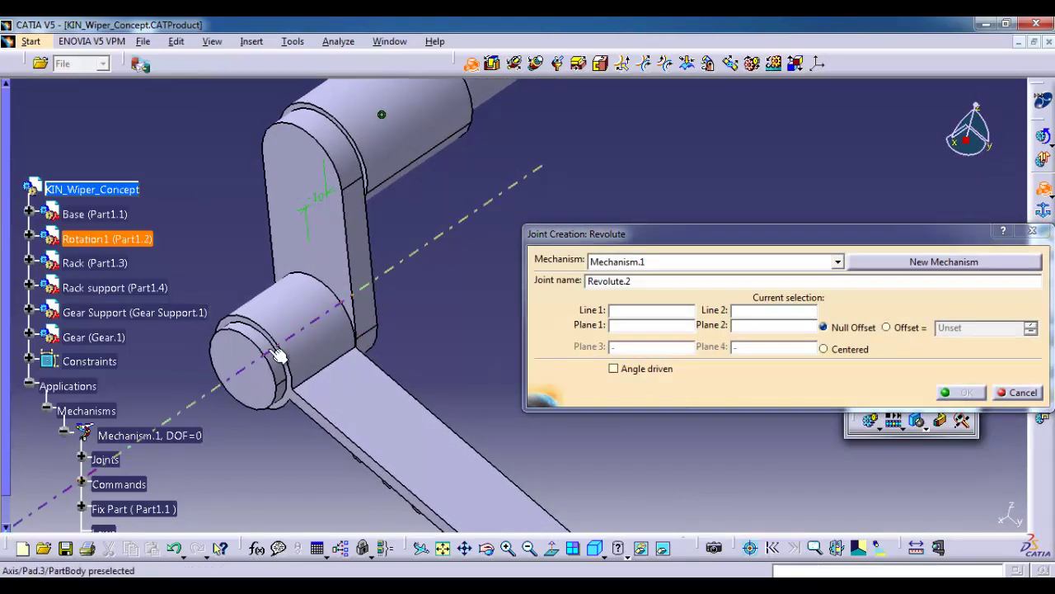
{"action": "left_click", "coordinate": [277, 356]}
{"action": "left_click", "coordinate": [253, 333]}
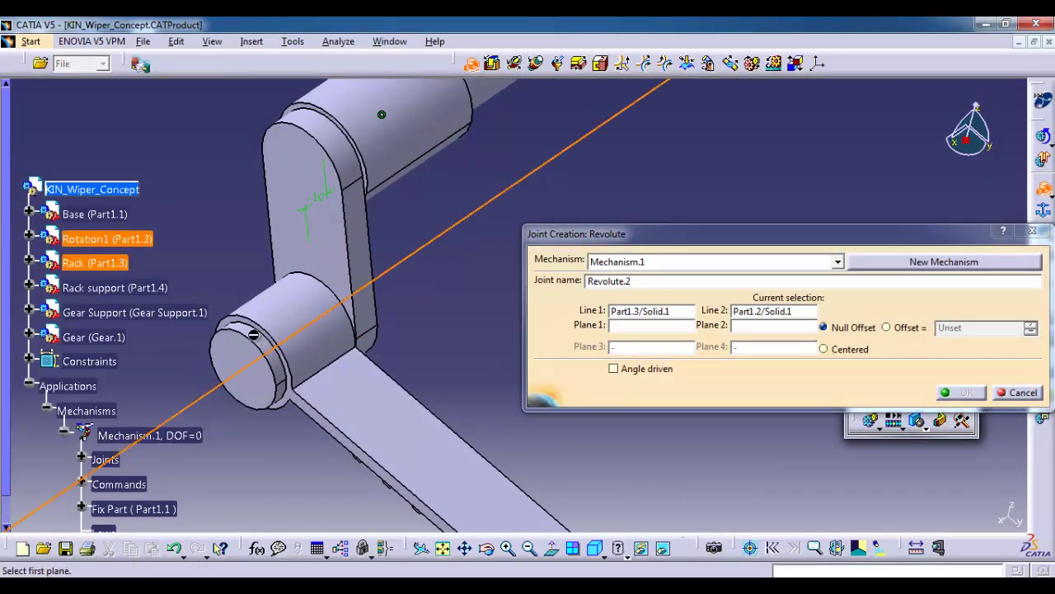
Use the Rack collar's annular face and Rotation1's pin end face as planes, switch to the 5 mm offset, and create the joint
{"action": "middle_click_drag", "start_coordinate": [283, 361], "coordinate": [365, 471]}
{"action": "left_click", "coordinate": [366, 471]}
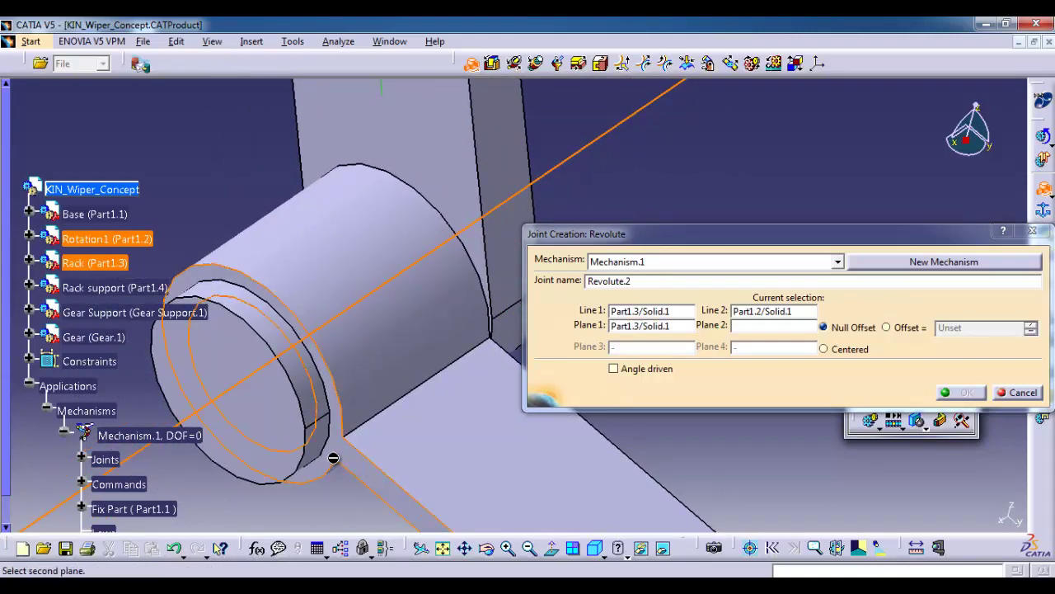
{"action": "left_click", "coordinate": [275, 433]}
{"action": "middle_click_drag", "start_coordinate": [323, 339], "coordinate": [620, 414]}
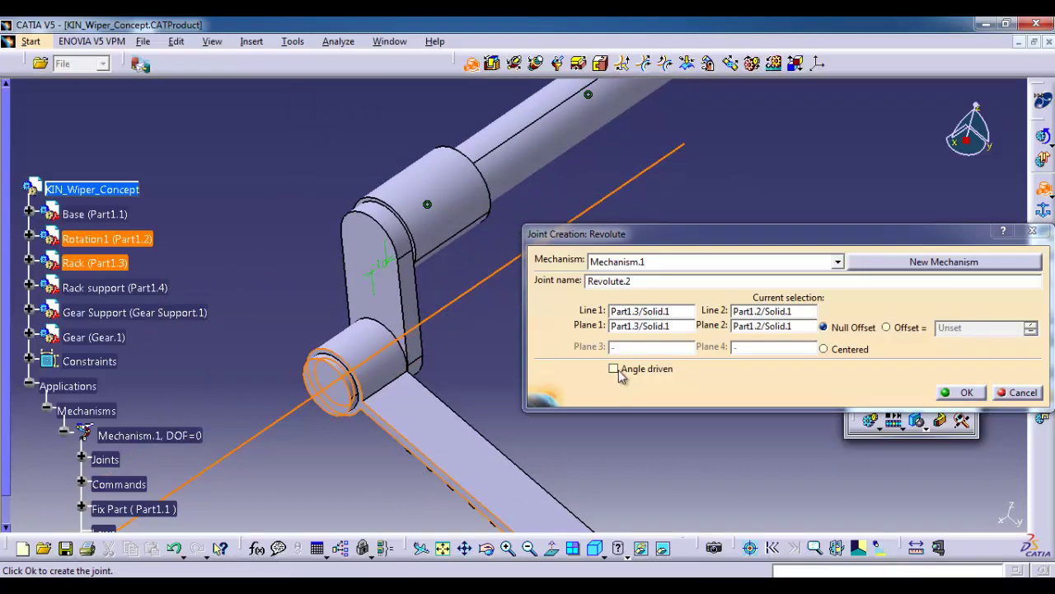
{"action": "left_click", "coordinate": [887, 328]}
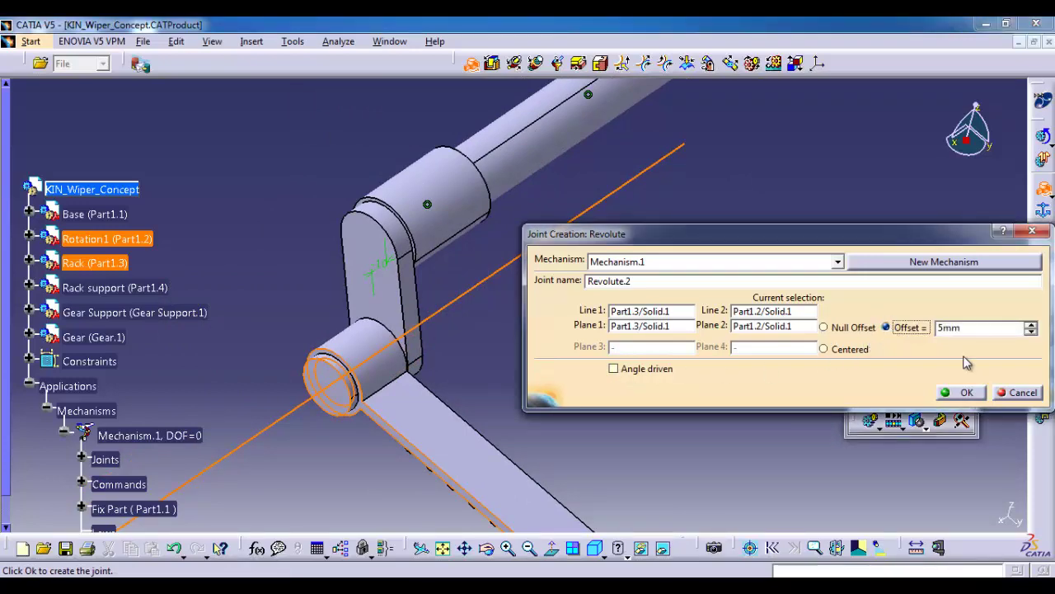
{"action": "left_click", "coordinate": [965, 393]}
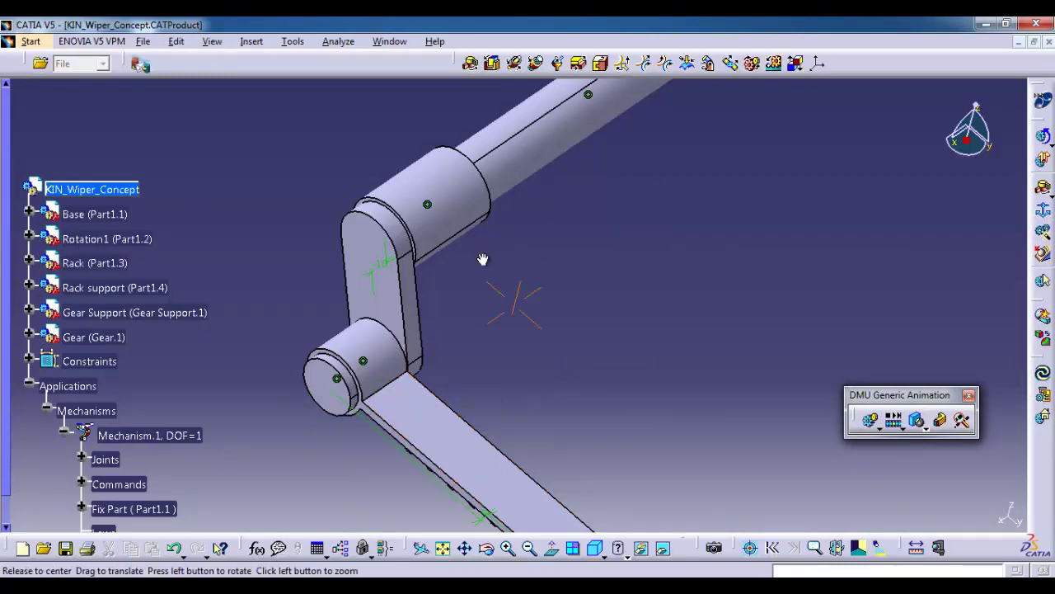
Examine how the Rack support and Gear Support sit around the rack and gear, highlighting both parts in the model
{"action": "middle_click_drag", "start_coordinate": [550, 255], "coordinate": [654, 387]}
{"action": "middle_click_drag", "start_coordinate": [693, 461], "coordinate": [522, 318]}
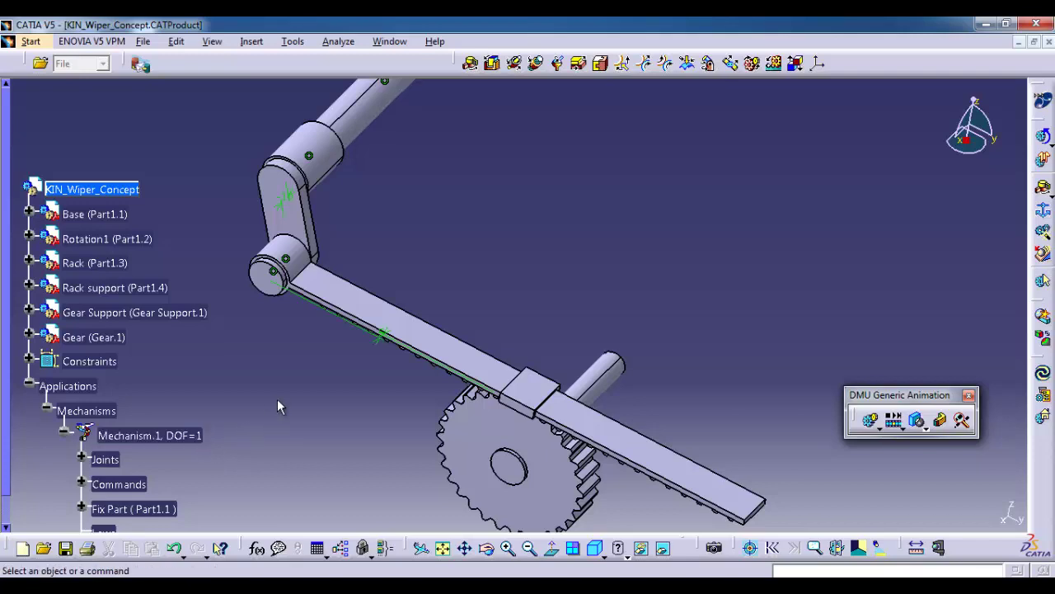
{"action": "middle_click_drag", "start_coordinate": [547, 272], "coordinate": [592, 307]}
{"action": "scroll", "coordinate": [523, 410], "scroll_direction": "up", "scroll_amount": 1}
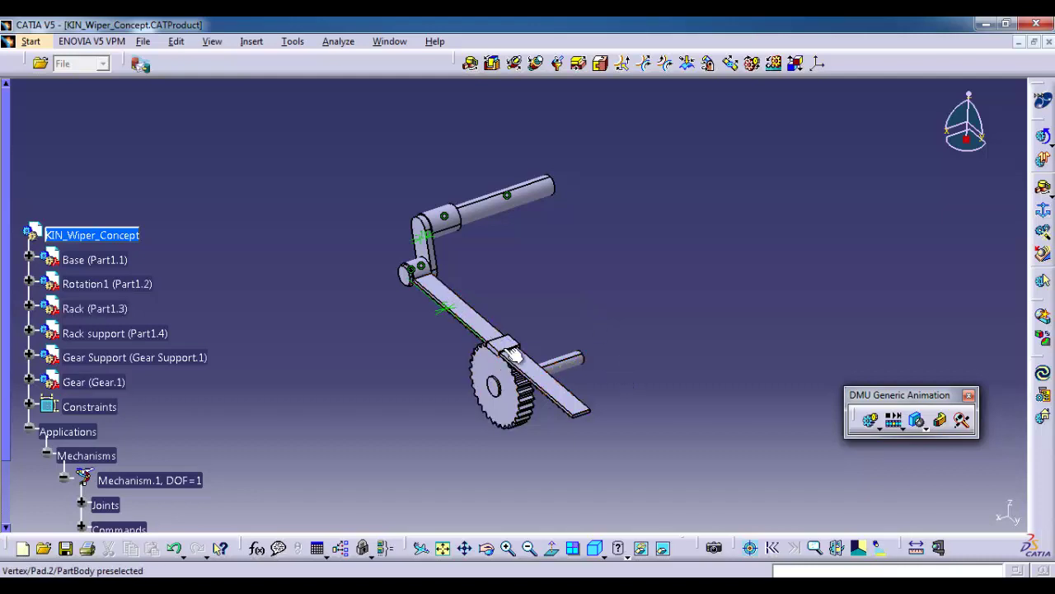
{"action": "middle_click_drag", "start_coordinate": [519, 363], "coordinate": [506, 309]}
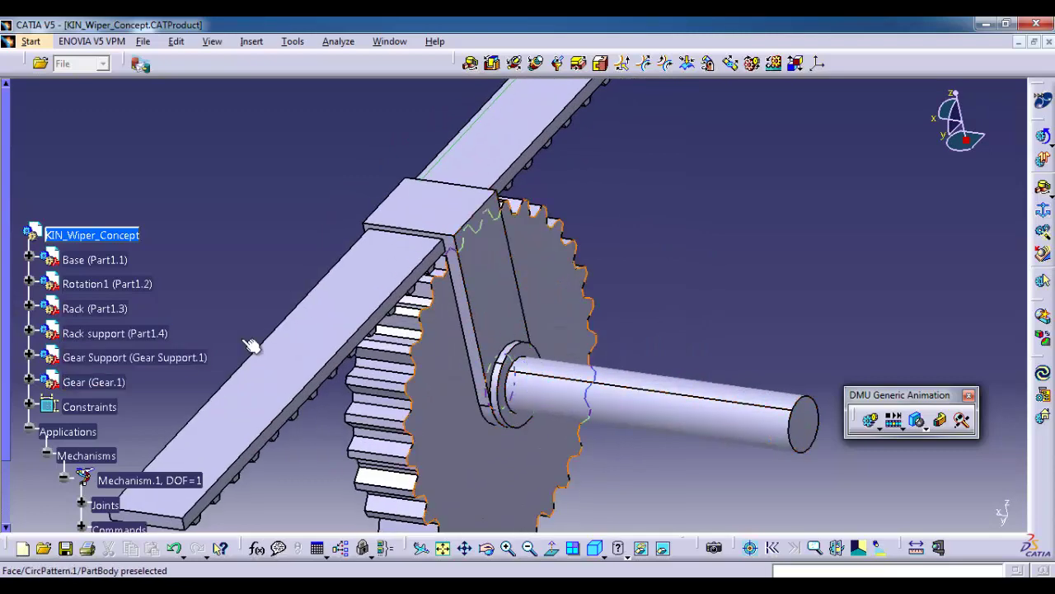
{"action": "left_click", "coordinate": [161, 338]}
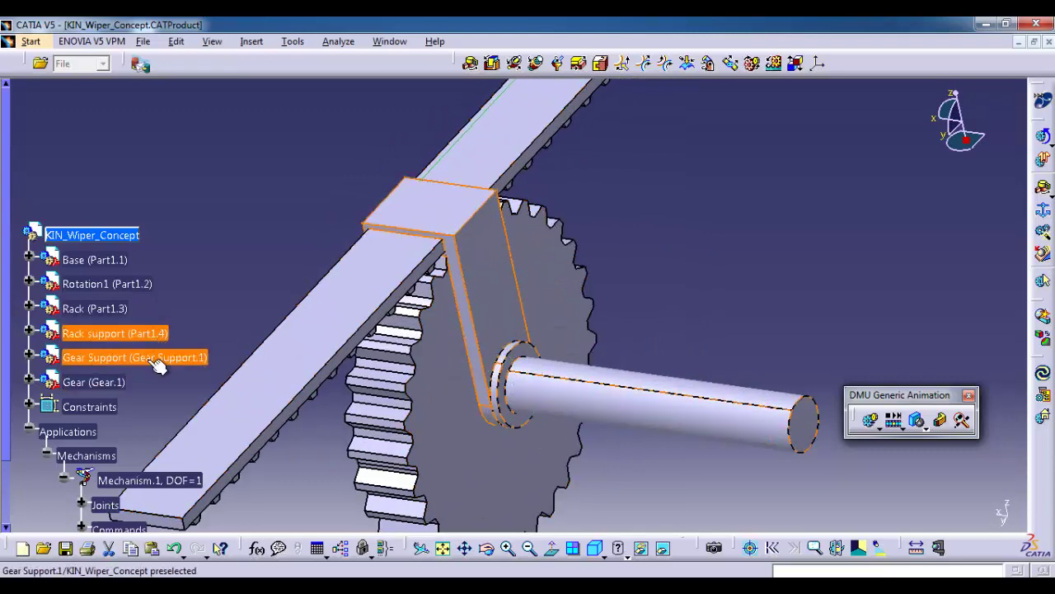
{"action": "left_click", "coordinate": [164, 357]}
{"action": "left_click", "coordinate": [236, 267]}
{"action": "middle_click_drag", "start_coordinate": [576, 303], "coordinate": [536, 411]}
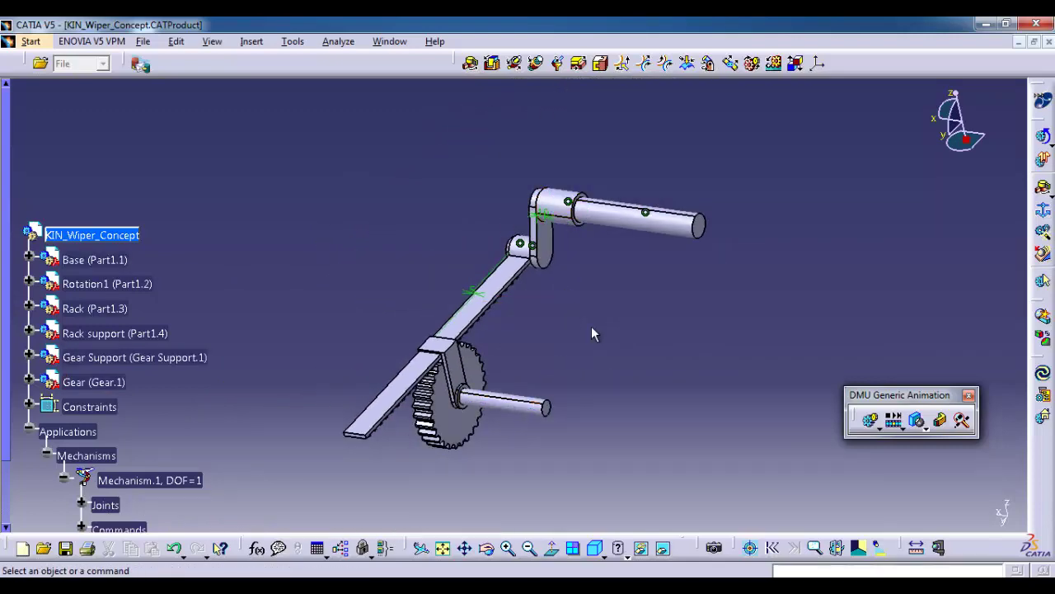
Create a rigid joint between the Base and the Gear Support and list the mechanism's joints in the tree
{"action": "left_click", "coordinate": [603, 68]}
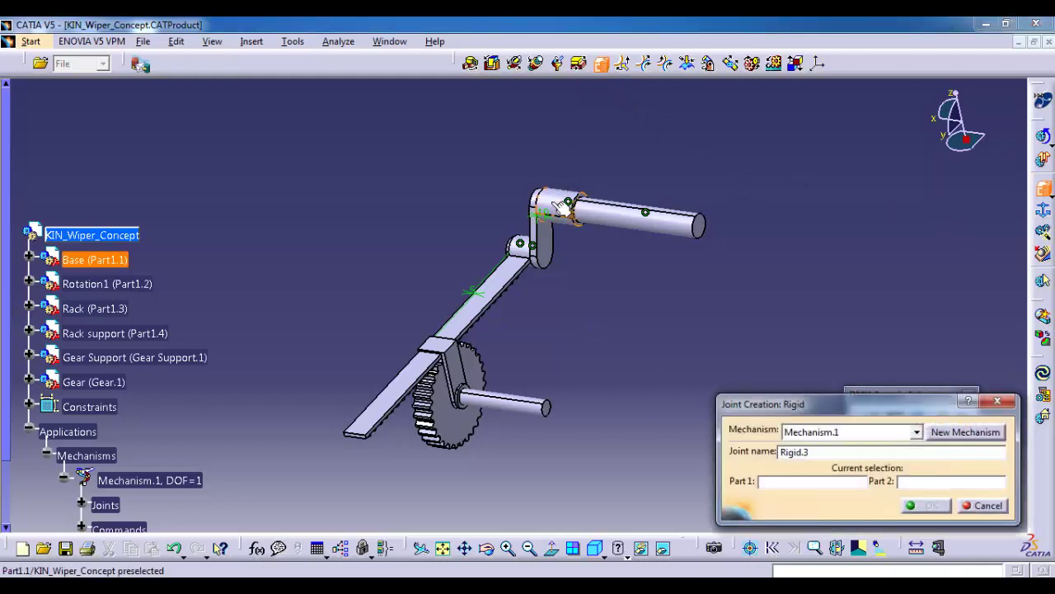
{"action": "left_click", "coordinate": [88, 262]}
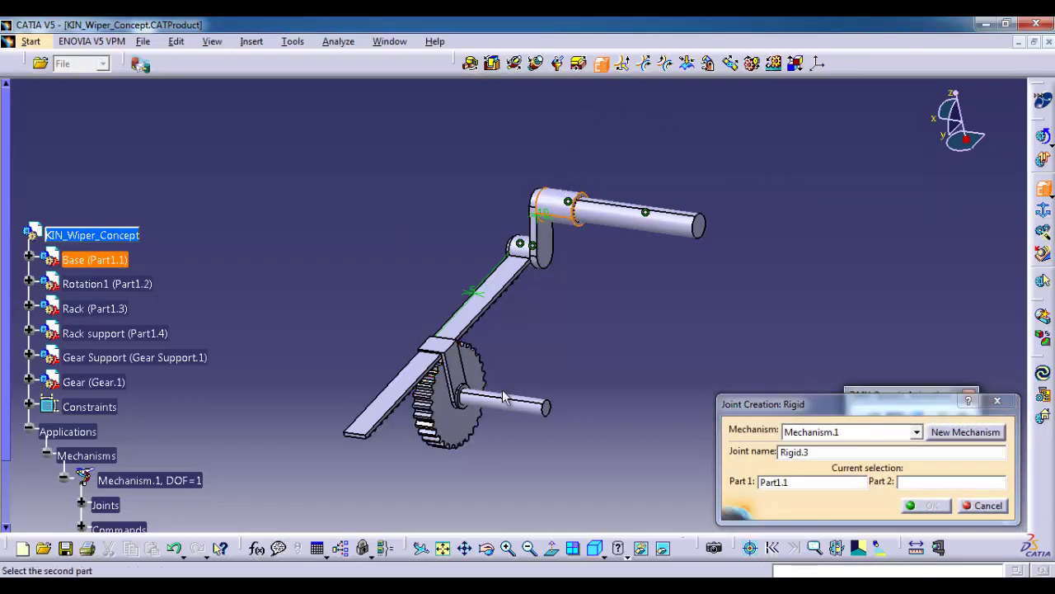
{"action": "left_click", "coordinate": [198, 360]}
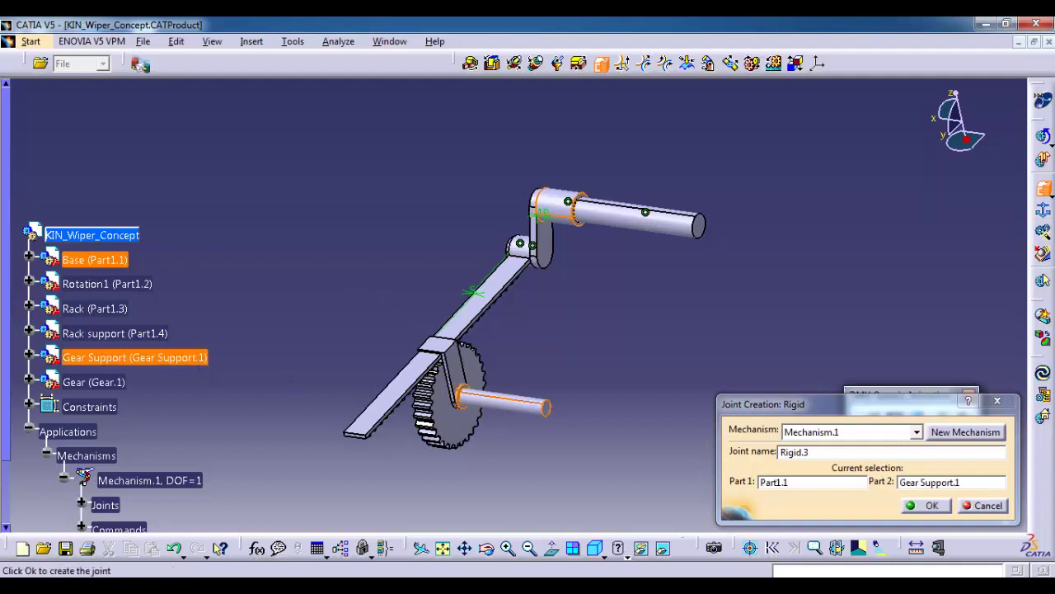
{"action": "left_click", "coordinate": [912, 507]}
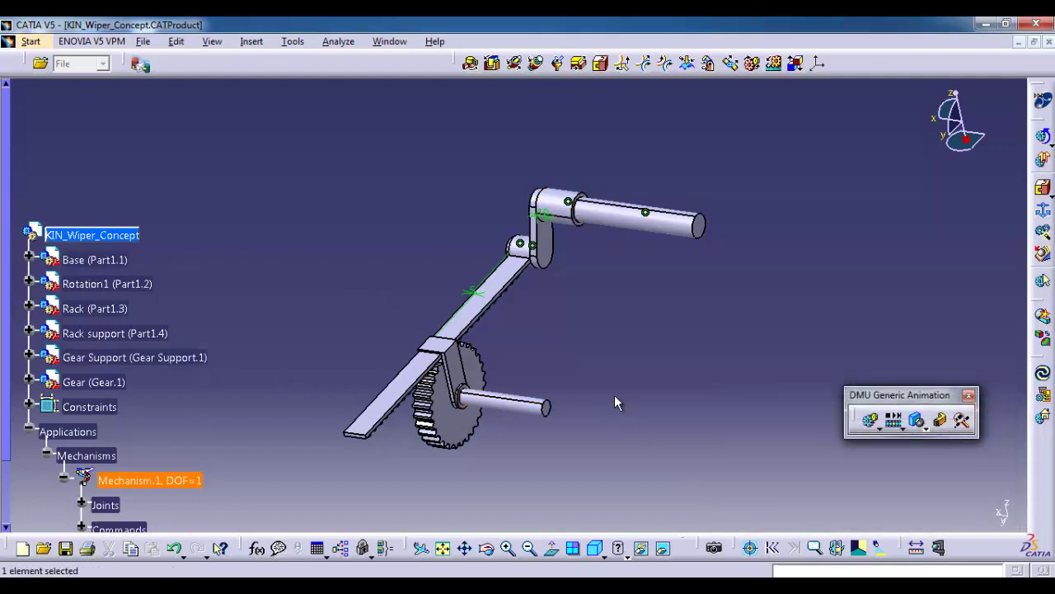
{"action": "left_click", "coordinate": [614, 397]}
{"action": "scroll", "coordinate": [87, 459], "scroll_direction": "down", "scroll_amount": 2}
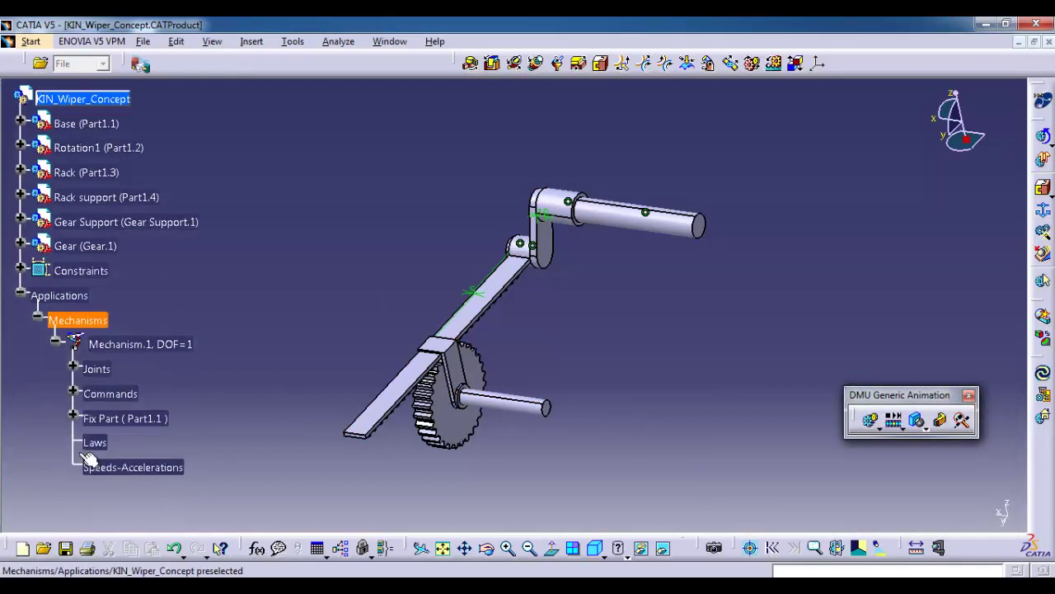
{"action": "left_click", "coordinate": [73, 368]}
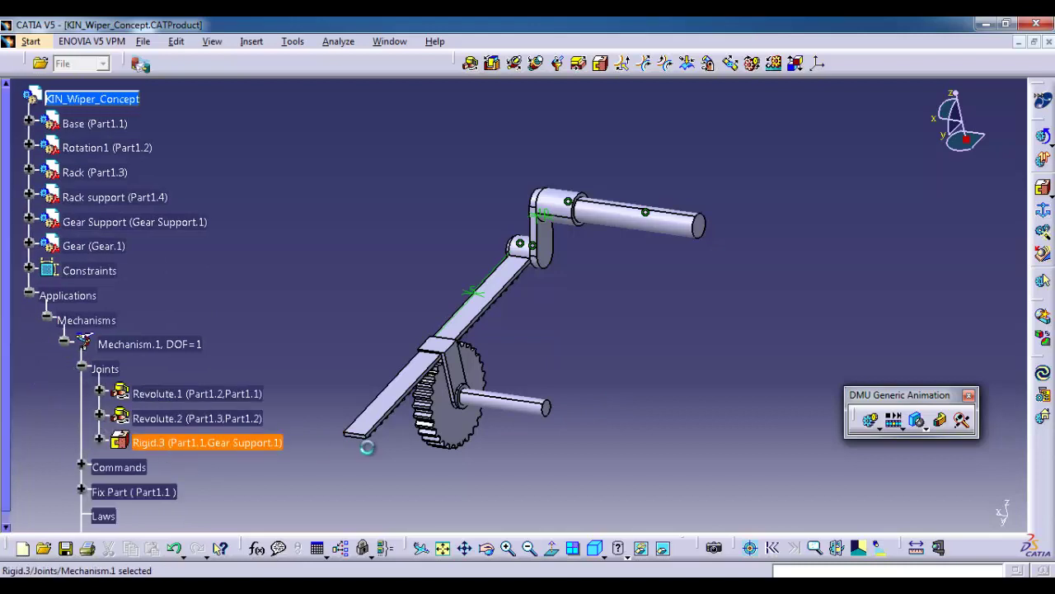
Start a revolute joint using the axes of the Rack support's lower end and the Gear Support's shaft as its lines
{"action": "middle_click_drag", "start_coordinate": [430, 427], "coordinate": [608, 326]}
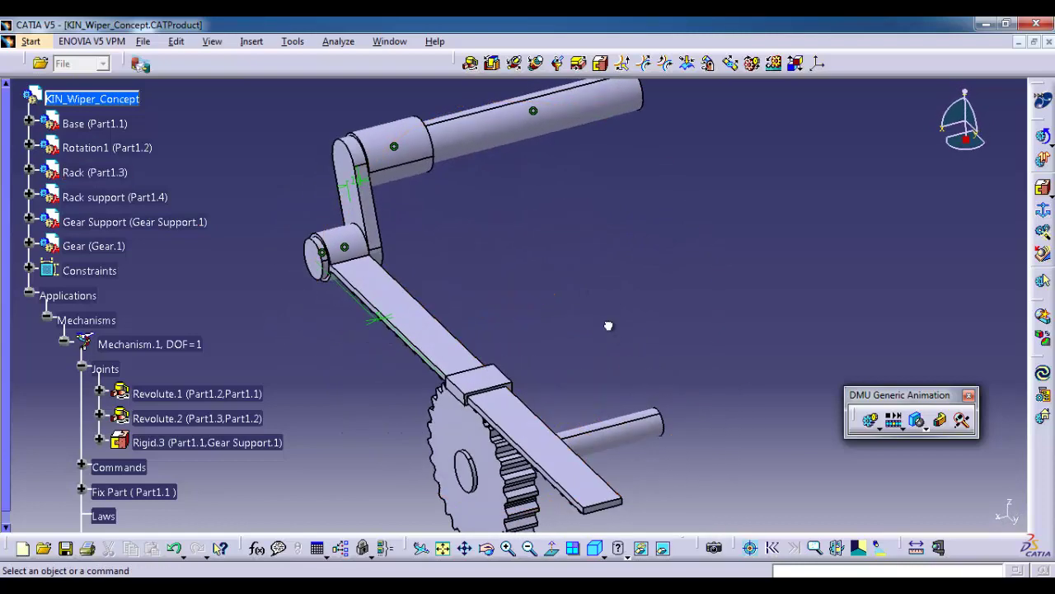
{"action": "left_click", "coordinate": [472, 63]}
{"action": "middle_click_drag", "start_coordinate": [494, 156], "coordinate": [338, 460]}
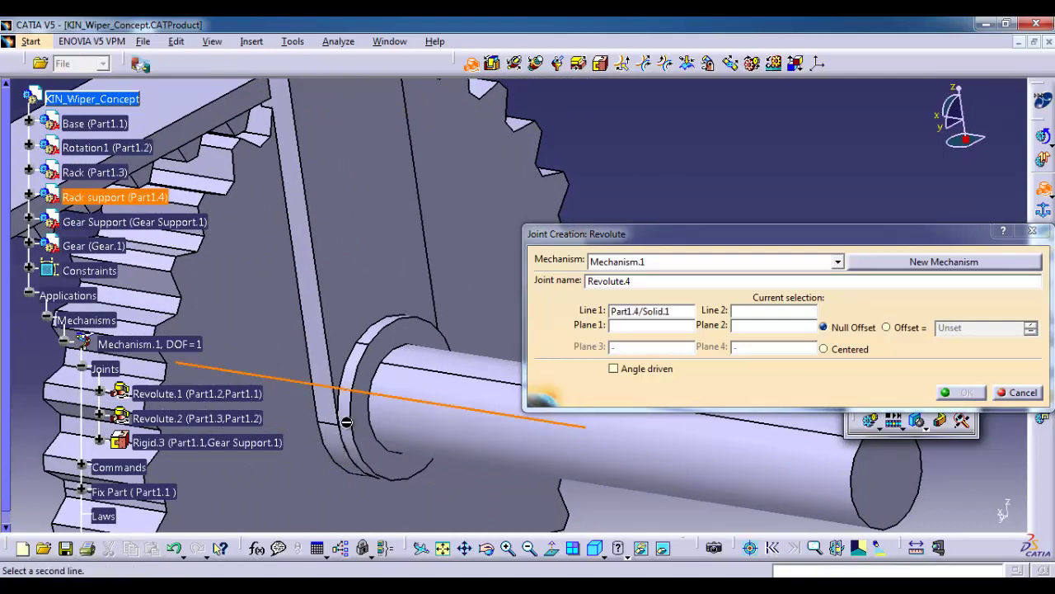
{"action": "left_click", "coordinate": [410, 392]}
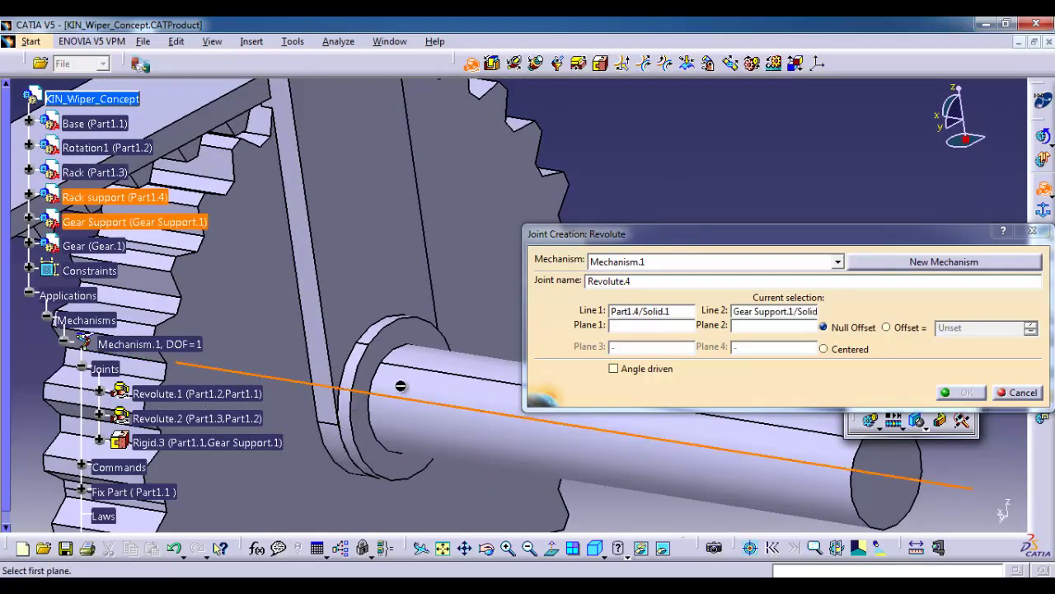
Use the Rack support's flat side and the Gear Support's collar face as planes, switch to the 3 mm offset, and create the joint
{"action": "middle_click_drag", "start_coordinate": [410, 392], "coordinate": [400, 411]}
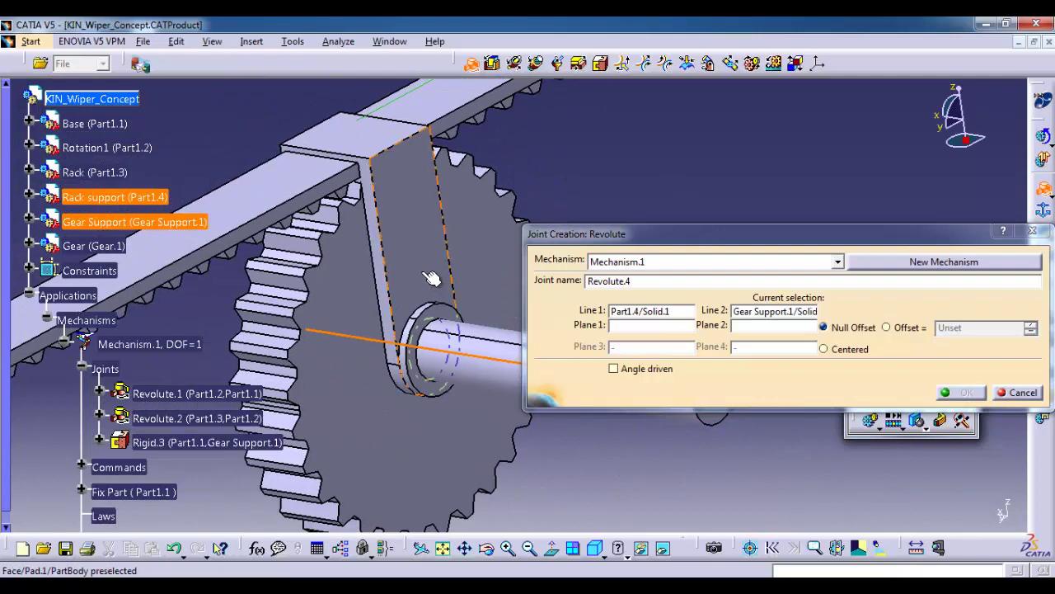
{"action": "middle_click_drag", "start_coordinate": [437, 320], "coordinate": [350, 333]}
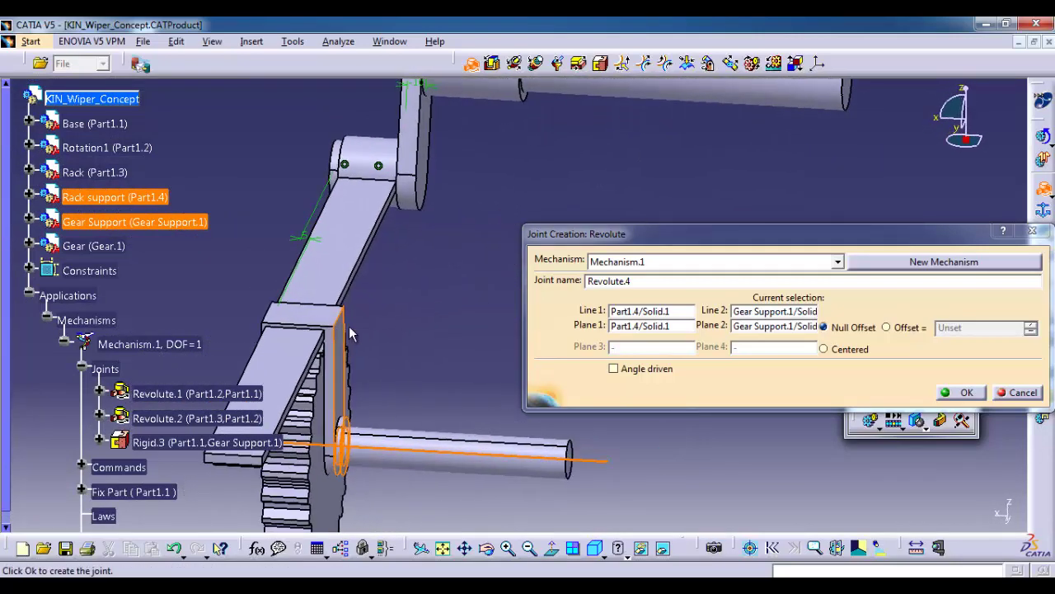
{"action": "left_click", "coordinate": [900, 330]}
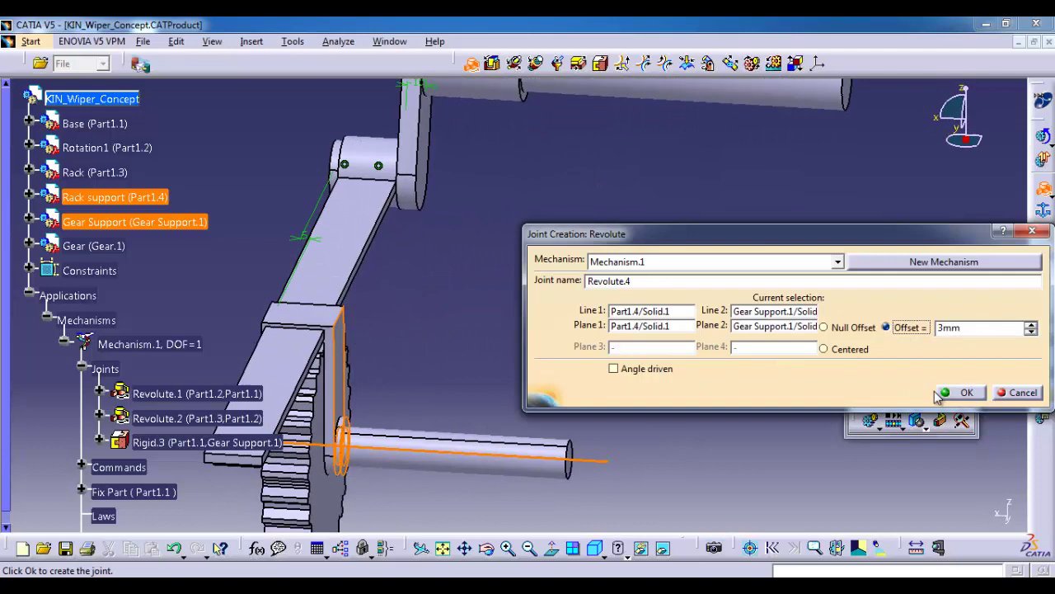
{"action": "left_click", "coordinate": [959, 393]}
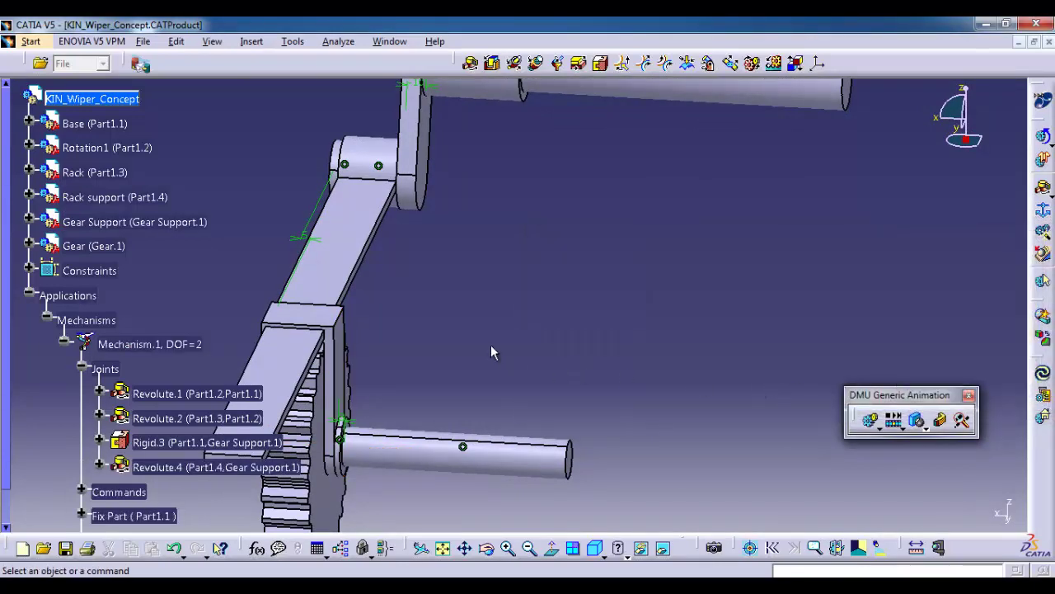
Start a prismatic joint with the Rack's long upper edge on the gear's front side as its first line
{"action": "middle_click_drag", "start_coordinate": [477, 375], "coordinate": [462, 445]}
{"action": "middle_click_drag", "start_coordinate": [341, 375], "coordinate": [502, 326]}
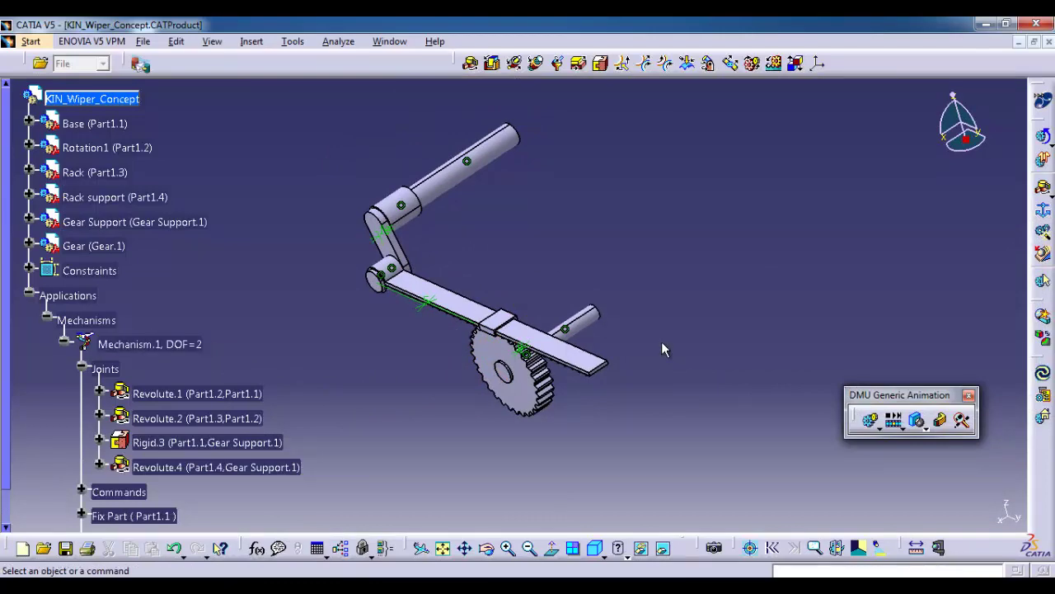
{"action": "middle_click_drag", "start_coordinate": [661, 343], "coordinate": [634, 263]}
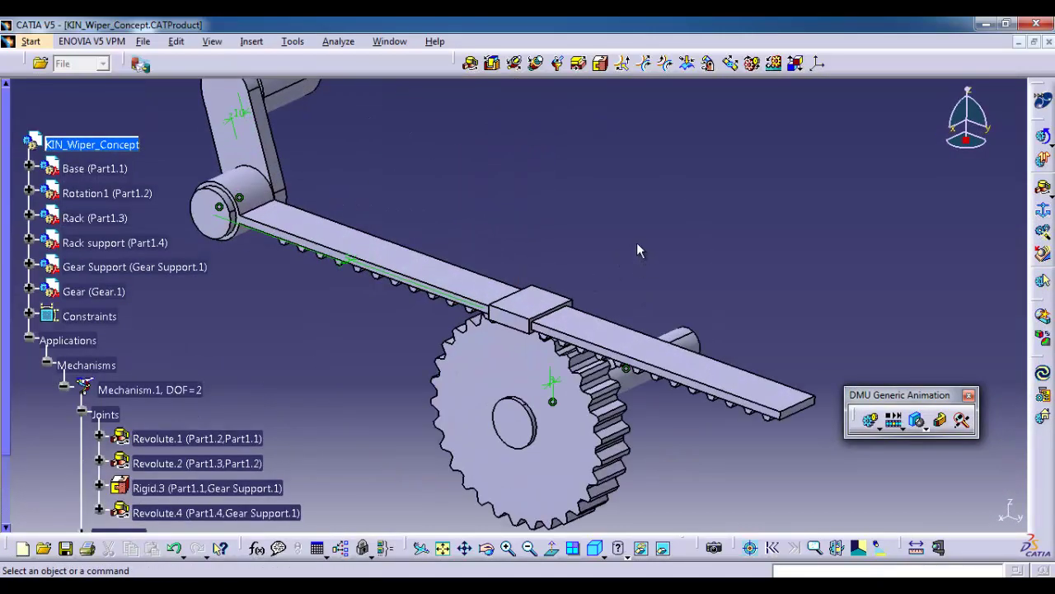
{"action": "scroll", "coordinate": [253, 352], "scroll_direction": "down", "scroll_amount": 2}
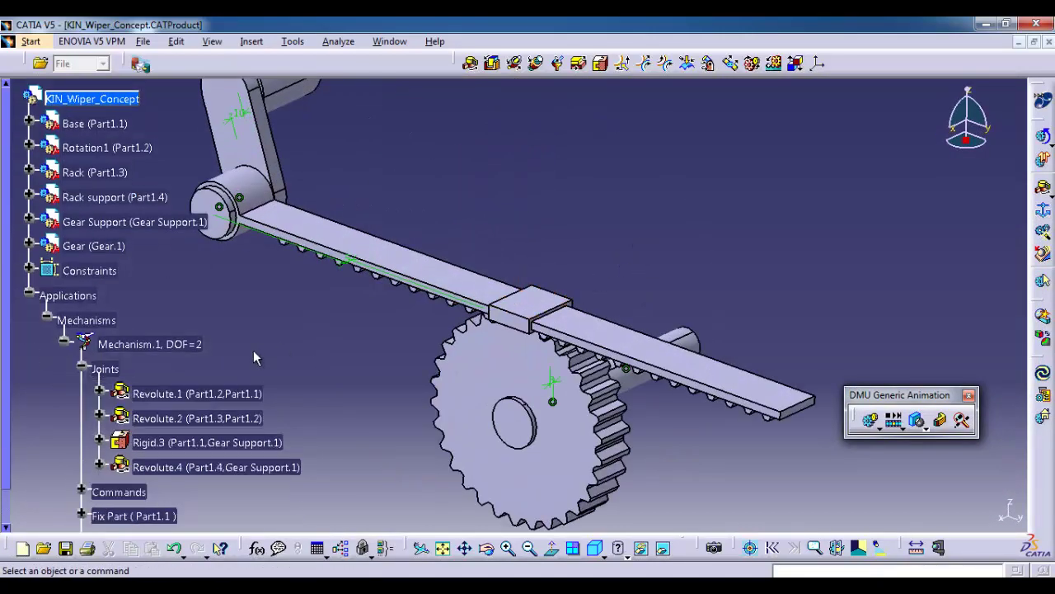
{"action": "double_click", "coordinate": [536, 309]}
{"action": "middle_click_drag", "start_coordinate": [598, 363], "coordinate": [551, 363]}
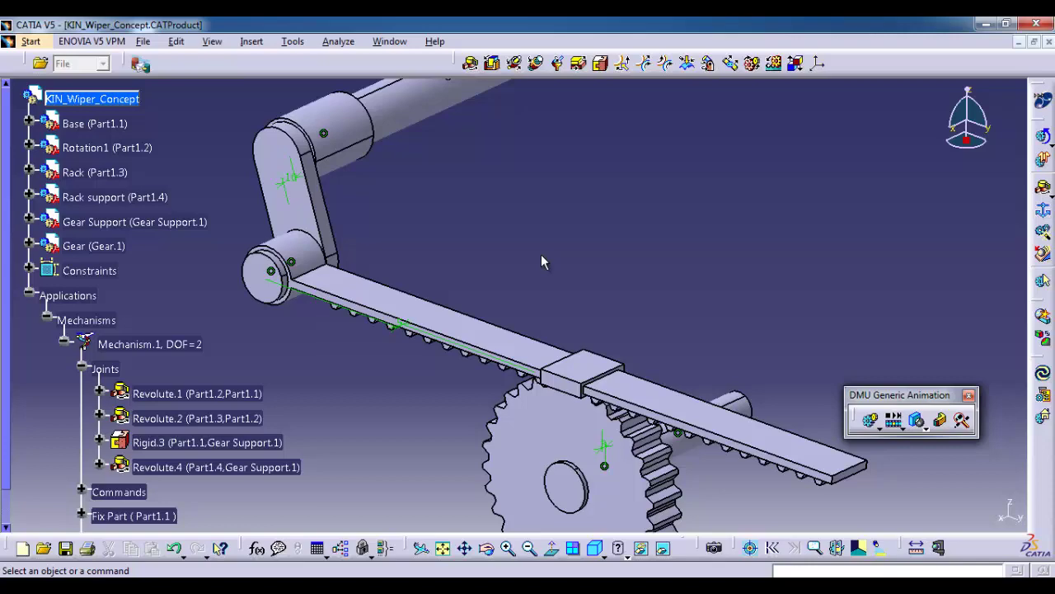
{"action": "left_click", "coordinate": [493, 63]}
{"action": "middle_click_drag", "start_coordinate": [558, 321], "coordinate": [516, 411]}
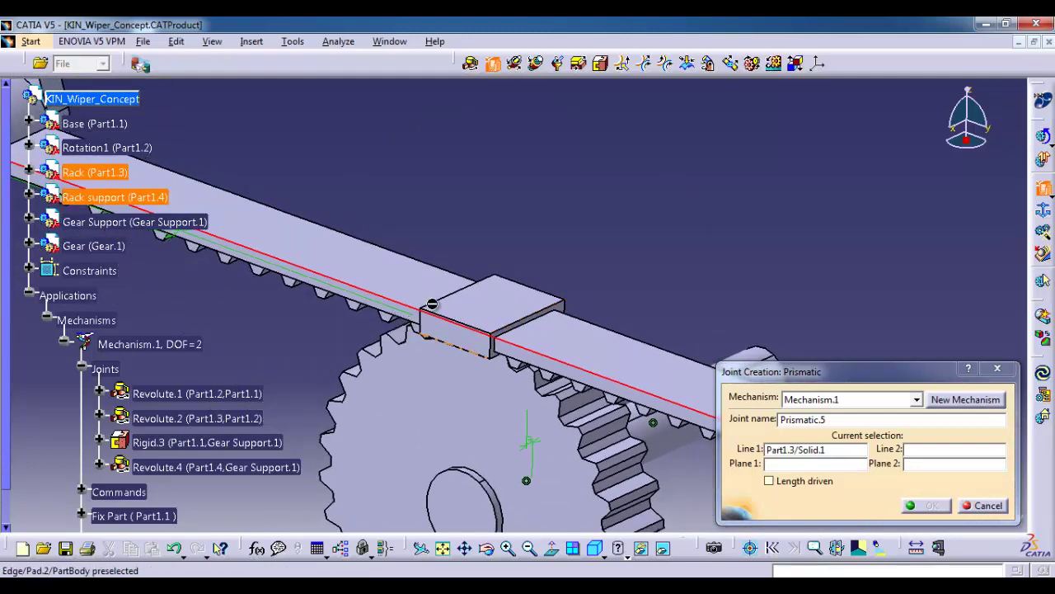
Hide the Rack and pick the matching inner slot edge of the Rack support as the prismatic joint's second line
{"action": "right_click", "coordinate": [111, 169]}
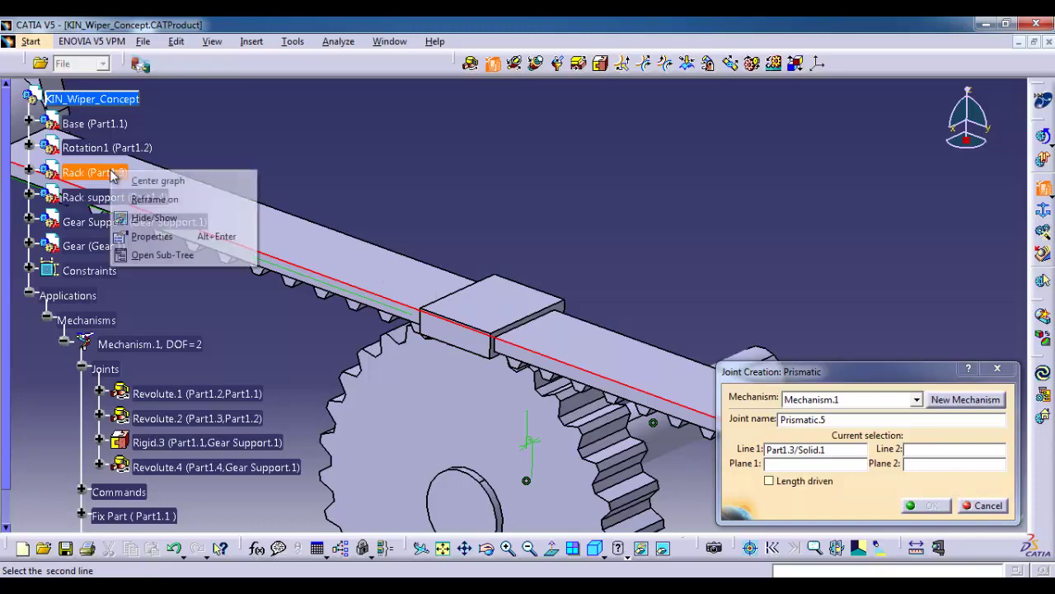
{"action": "left_click", "coordinate": [153, 215]}
{"action": "middle_click_drag", "start_coordinate": [557, 319], "coordinate": [441, 323]}
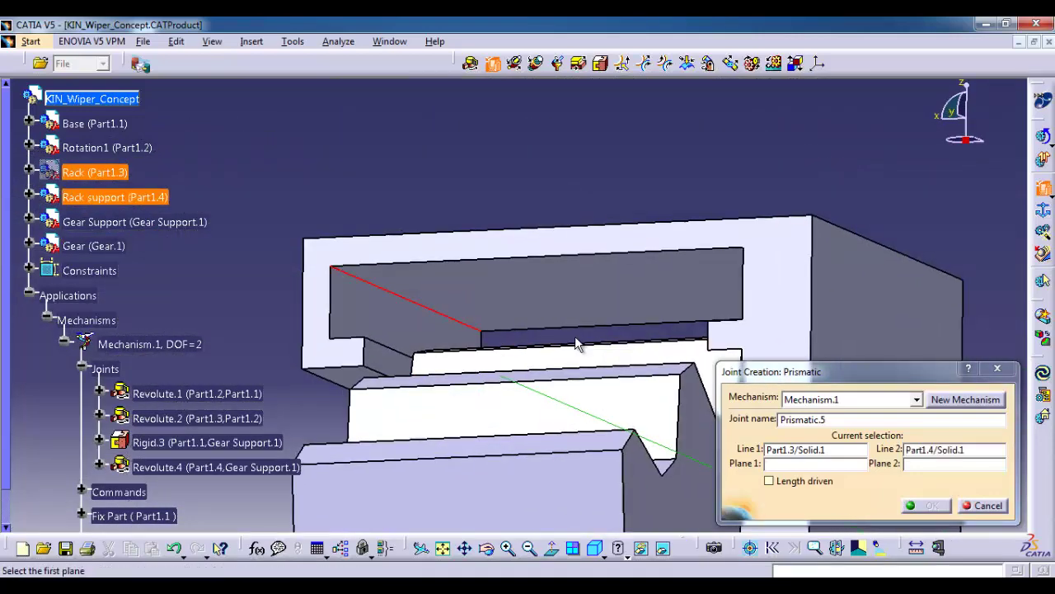
{"action": "middle_click_drag", "start_coordinate": [577, 345], "coordinate": [611, 470]}
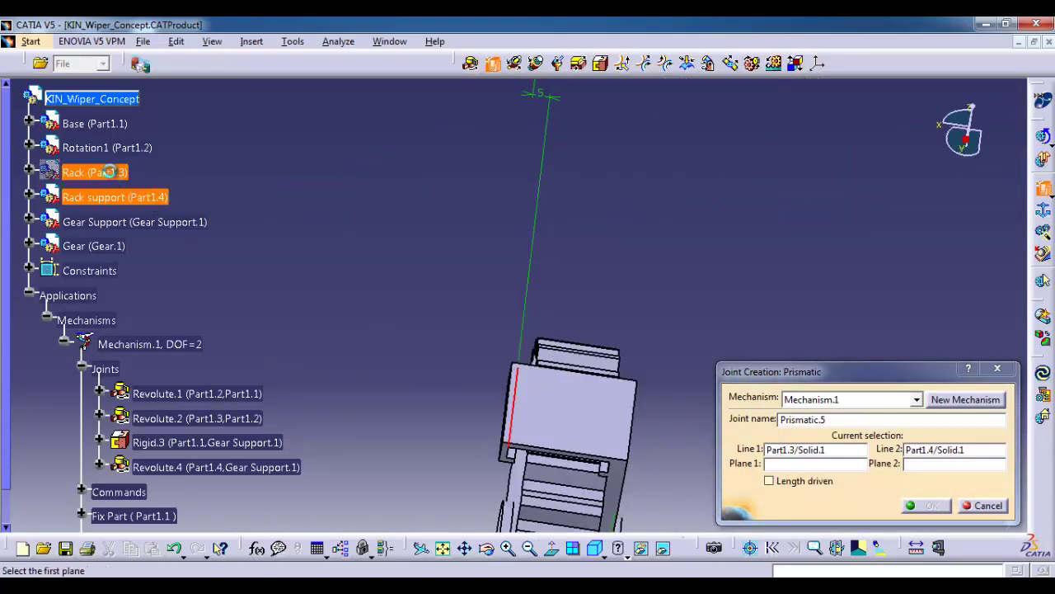
Show the Rack again and pick its flat upper face as the prismatic joint's first plane
{"action": "right_click", "coordinate": [108, 171]}
{"action": "left_click", "coordinate": [156, 220]}
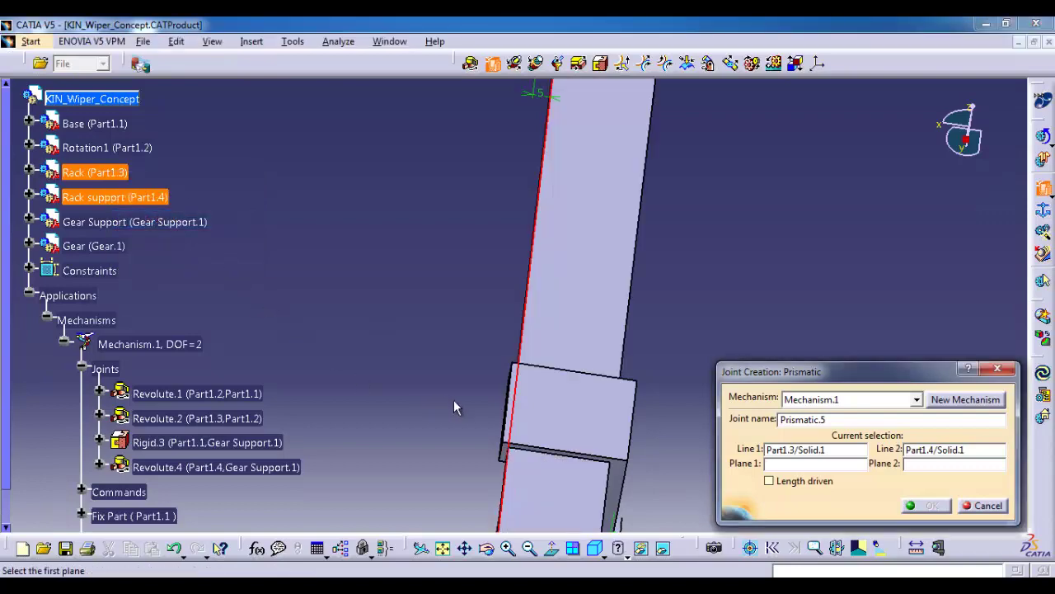
{"action": "middle_click_drag", "start_coordinate": [541, 299], "coordinate": [466, 322]}
{"action": "left_click", "coordinate": [436, 345]}
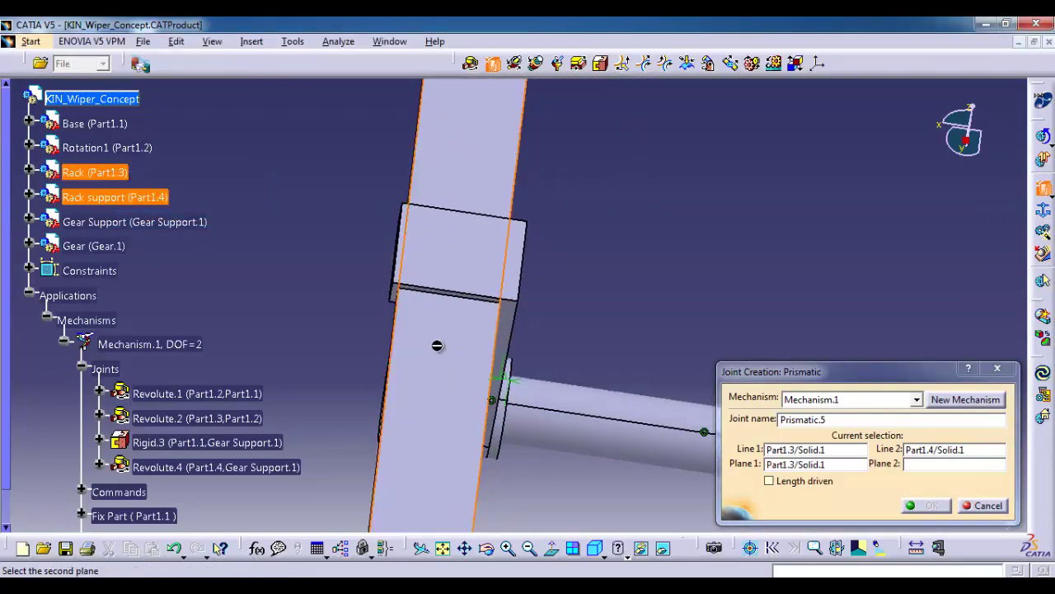
Hide the Rack, pick the upper inner face of the Rack support's slot as the second plane, and show the Rack again
{"action": "middle_click_drag", "start_coordinate": [456, 373], "coordinate": [175, 259]}
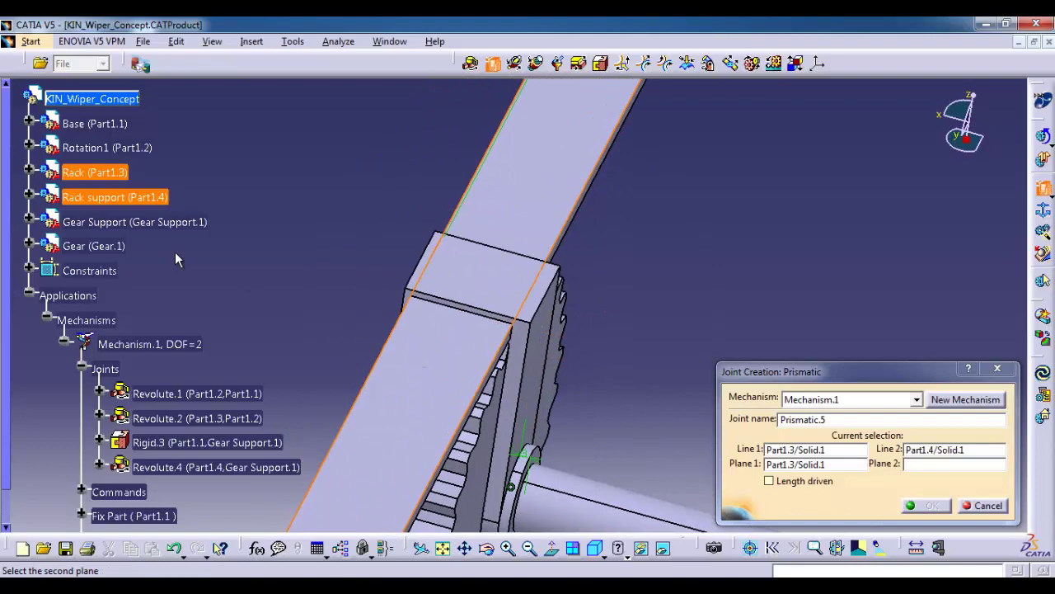
{"action": "right_click", "coordinate": [137, 177]}
{"action": "left_click", "coordinate": [157, 217]}
{"action": "middle_click_drag", "start_coordinate": [377, 236], "coordinate": [494, 246]}
{"action": "middle_click_drag", "start_coordinate": [488, 250], "coordinate": [129, 208]}
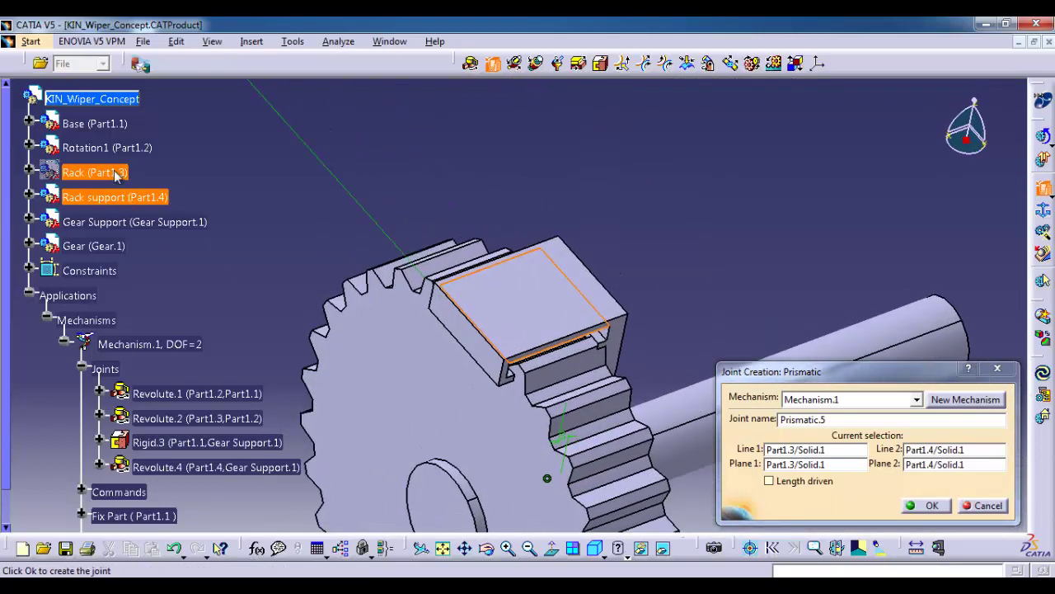
{"action": "right_click", "coordinate": [115, 173]}
{"action": "left_click", "coordinate": [247, 218]}
{"action": "middle_click_drag", "start_coordinate": [317, 226], "coordinate": [610, 305]}
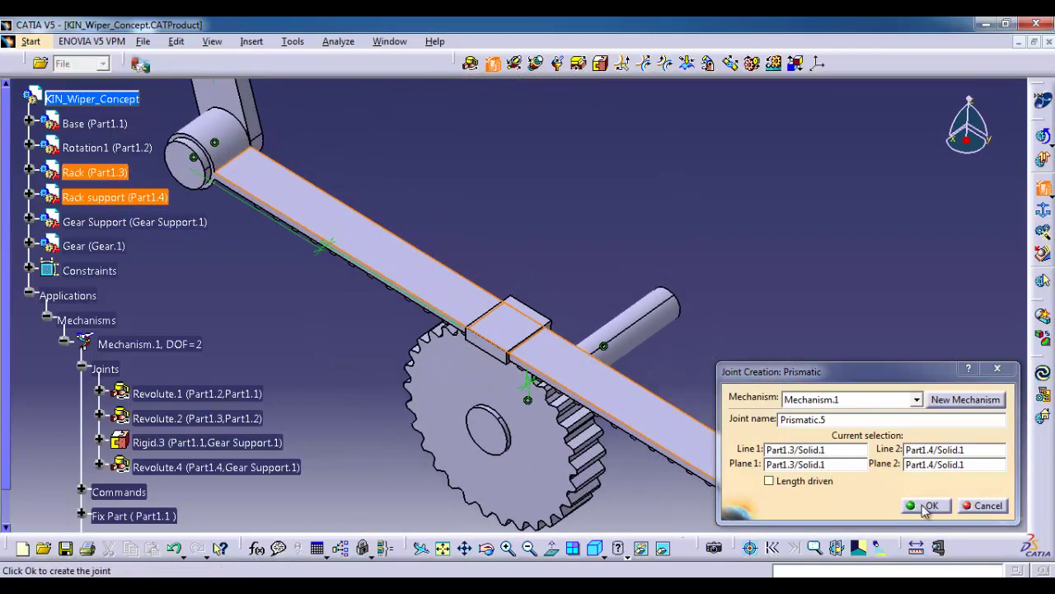
Create the prismatic joint between the Rack and Rack support from the picked lines and planes
{"action": "left_click", "coordinate": [926, 506]}
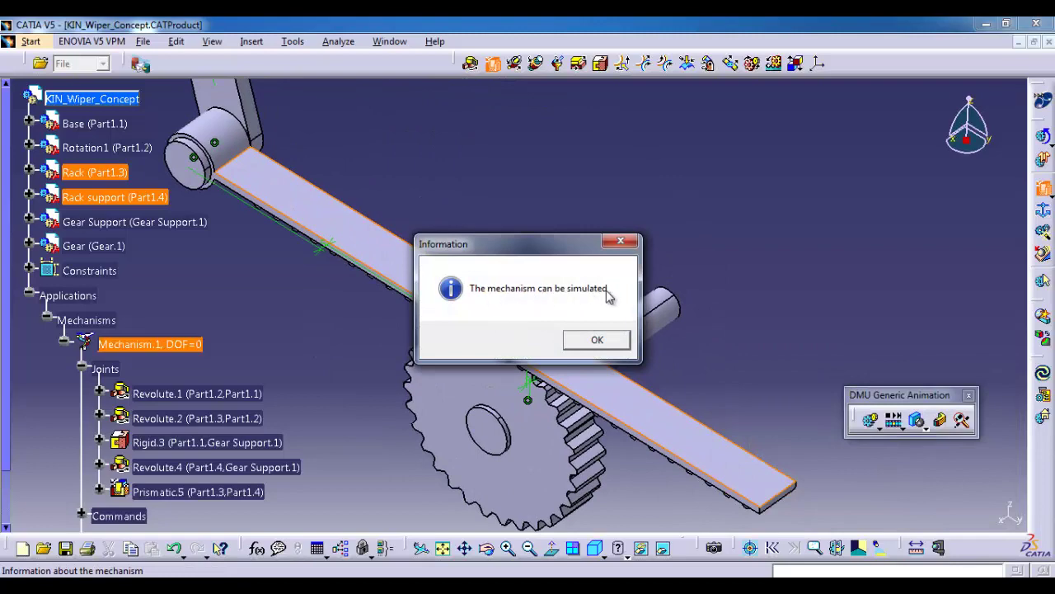
{"action": "left_click", "coordinate": [595, 342]}
{"action": "middle_click_drag", "start_coordinate": [595, 342], "coordinate": [555, 216]}
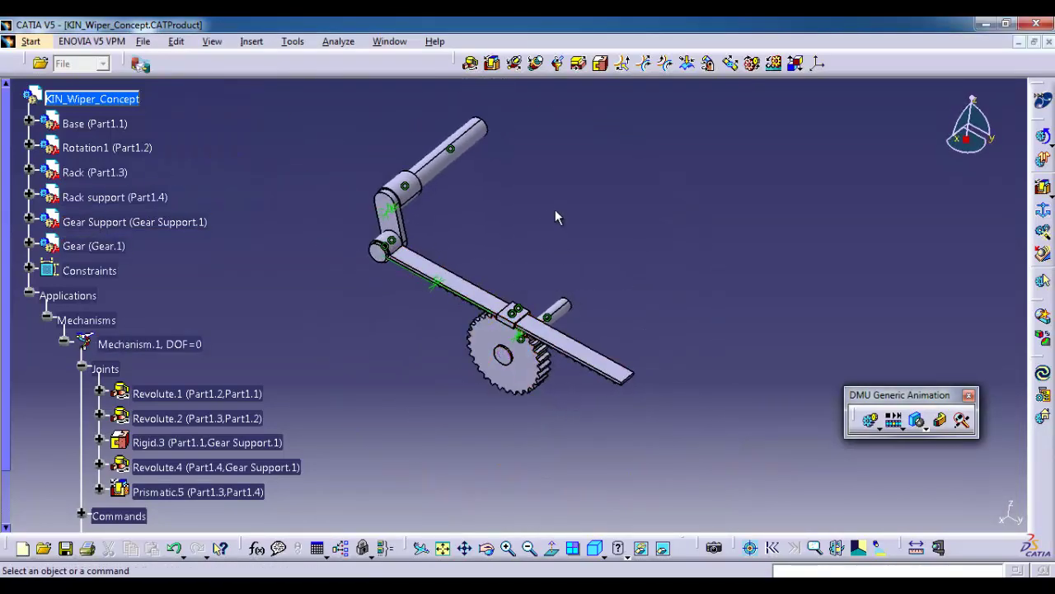
Test Mechanism.1 in a simulation by moving Command.1 to -360, reset it, and leave without keeping the simulation
{"action": "left_click", "coordinate": [599, 550]}
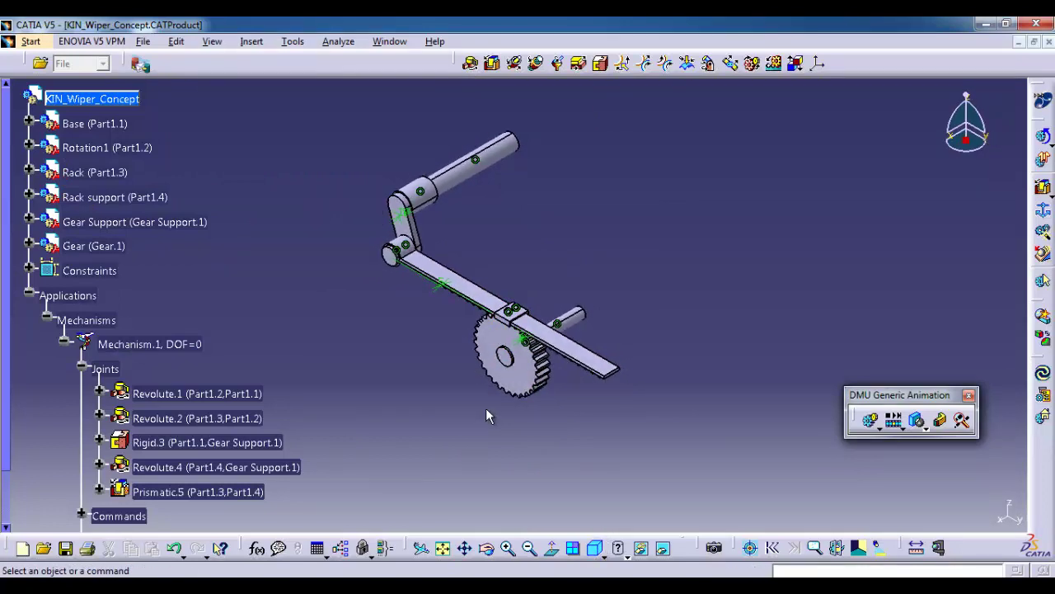
{"action": "middle_click_drag", "start_coordinate": [487, 415], "coordinate": [589, 335]}
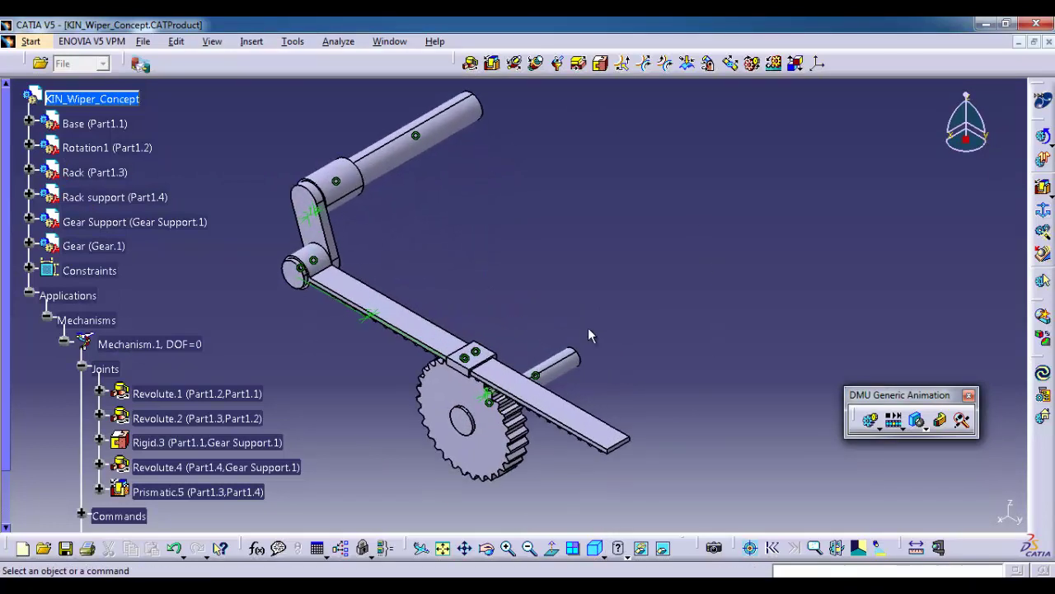
{"action": "left_click", "coordinate": [873, 421]}
{"action": "left_click", "coordinate": [803, 401]}
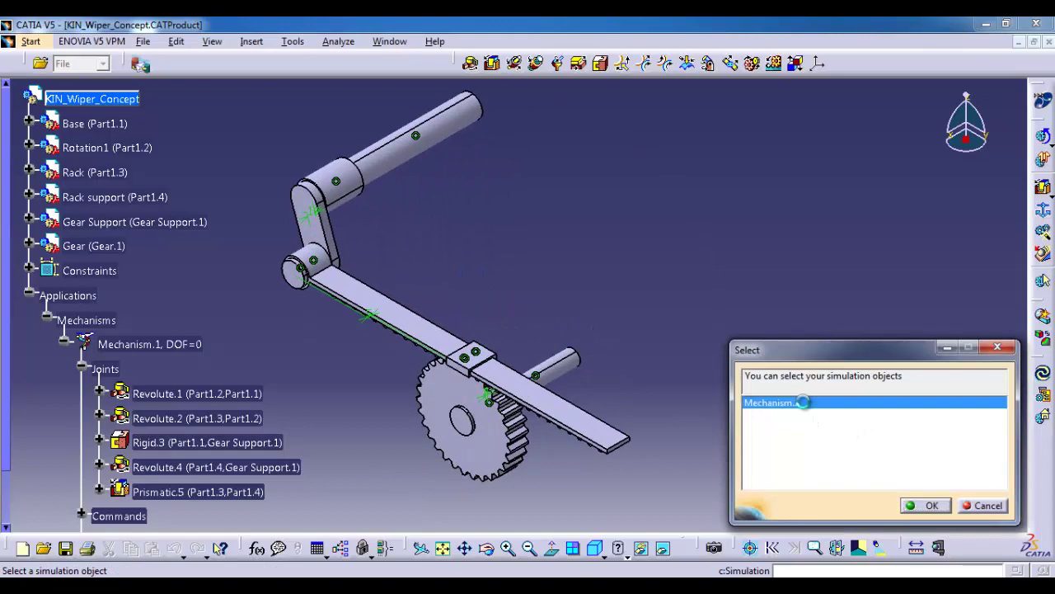
{"action": "left_click", "coordinate": [925, 505]}
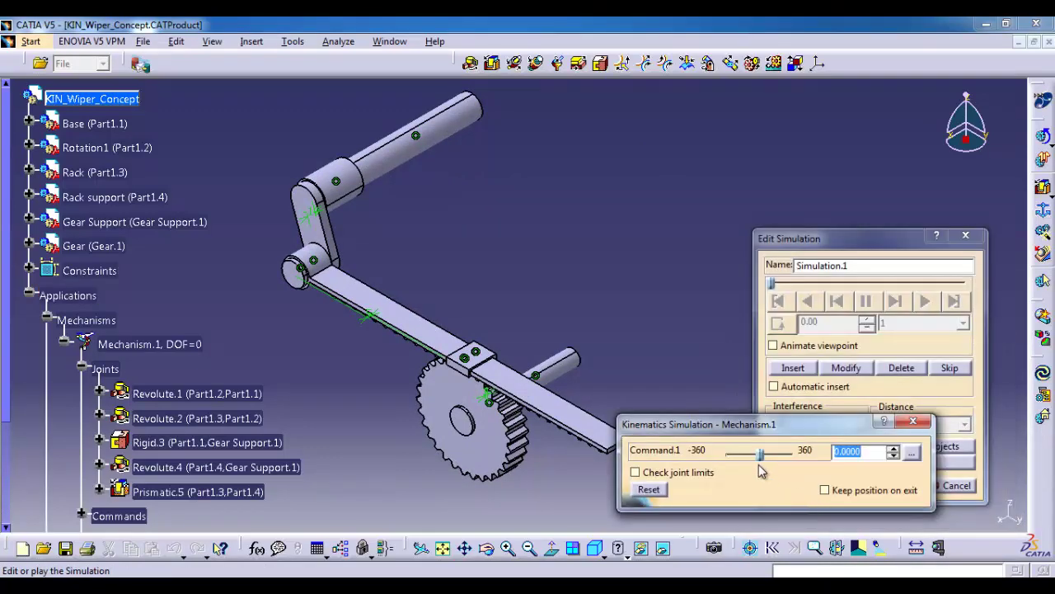
{"action": "left_click_drag", "start_coordinate": [764, 463], "coordinate": [715, 451]}
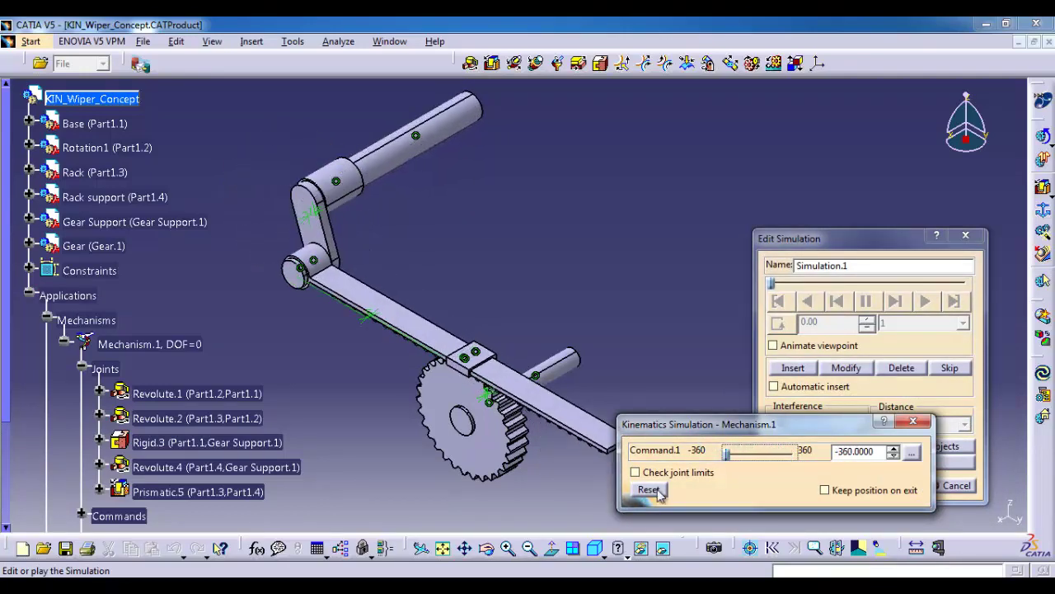
{"action": "left_click", "coordinate": [909, 421]}
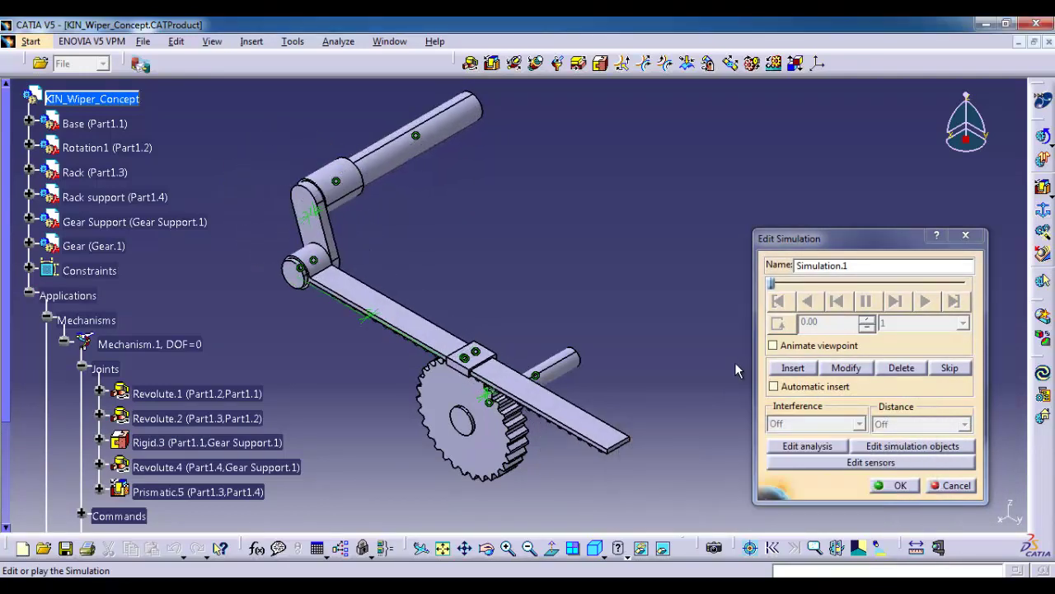
{"action": "scroll", "coordinate": [561, 404], "scroll_direction": "up", "scroll_amount": 1}
{"action": "middle_click_drag", "start_coordinate": [554, 402], "coordinate": [579, 341]}
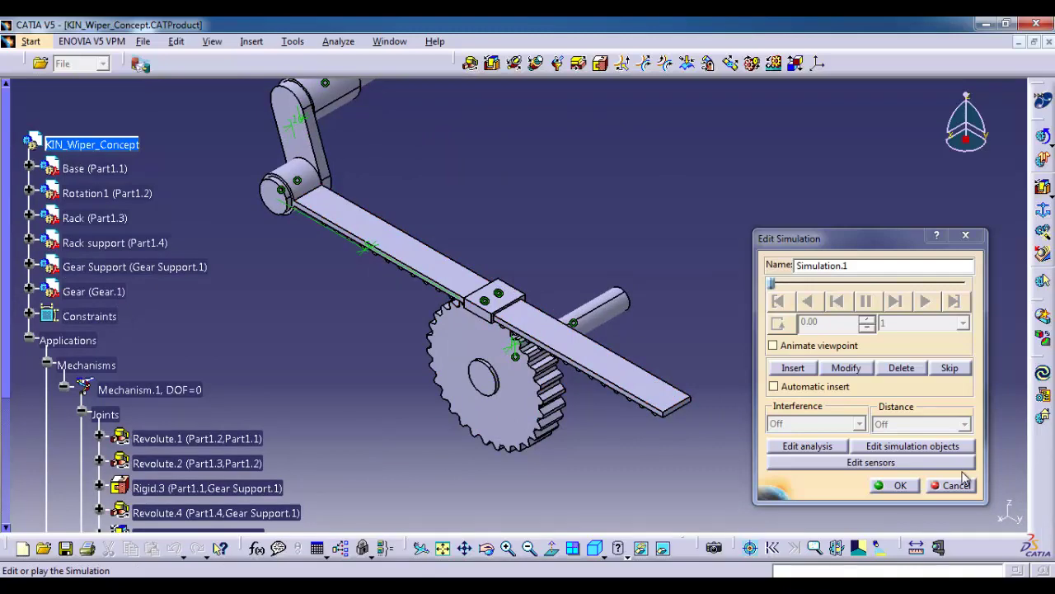
{"action": "left_click", "coordinate": [932, 486]}
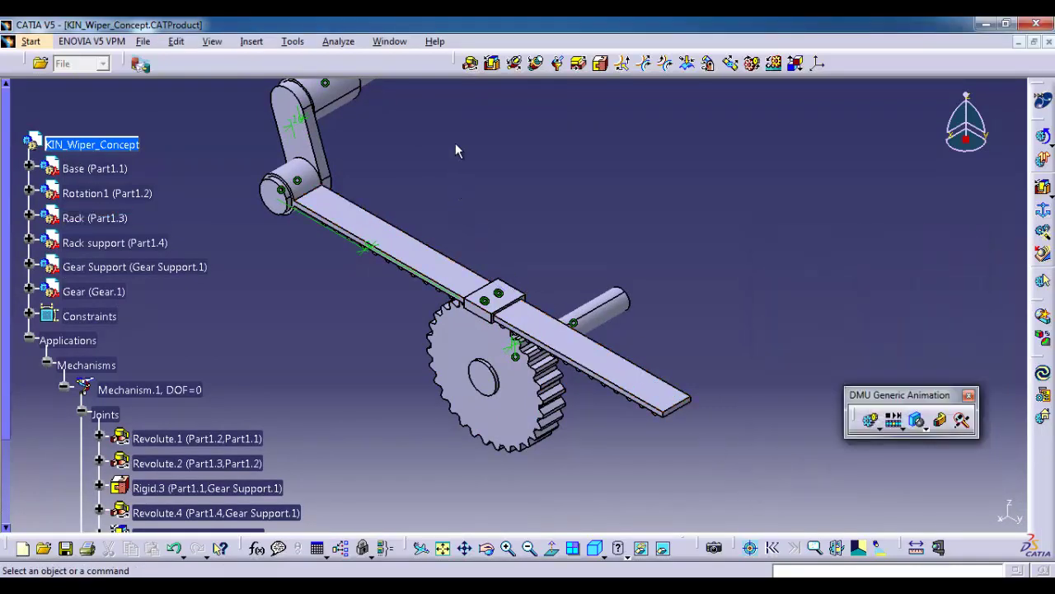
Start a revolute joint in Mechanism.1 with the Gear's axis as line 1 and the Gear Support's axis as line 2
{"action": "left_click", "coordinate": [472, 70]}
{"action": "middle_click_drag", "start_coordinate": [595, 408], "coordinate": [427, 222]}
{"action": "scroll", "coordinate": [335, 405], "scroll_direction": "up", "scroll_amount": 1}
{"action": "middle_click_drag", "start_coordinate": [165, 421], "coordinate": [343, 264]}
{"action": "left_click", "coordinate": [334, 271]}
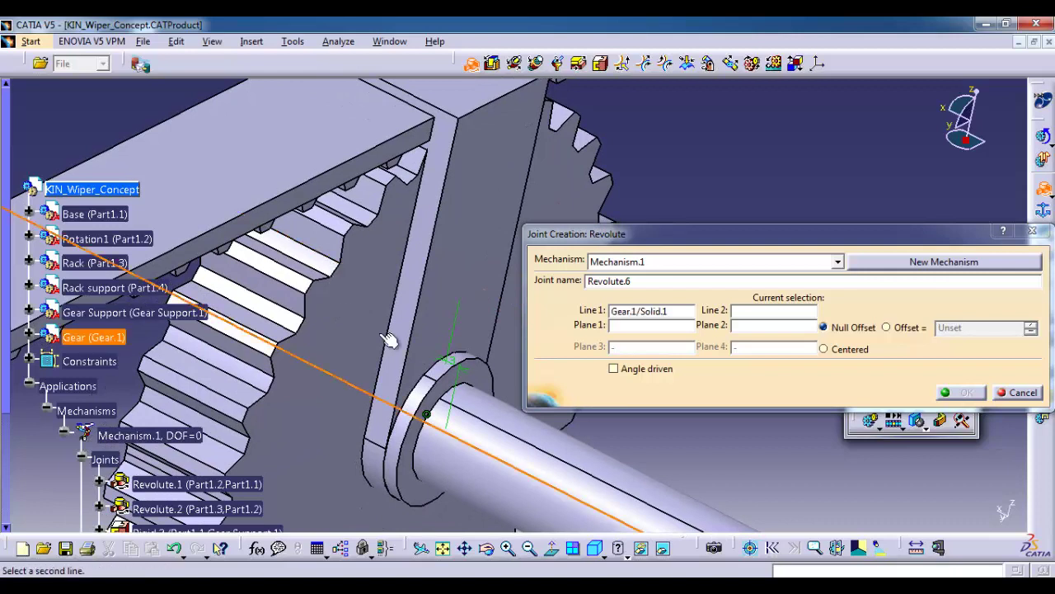
{"action": "left_click", "coordinate": [464, 422]}
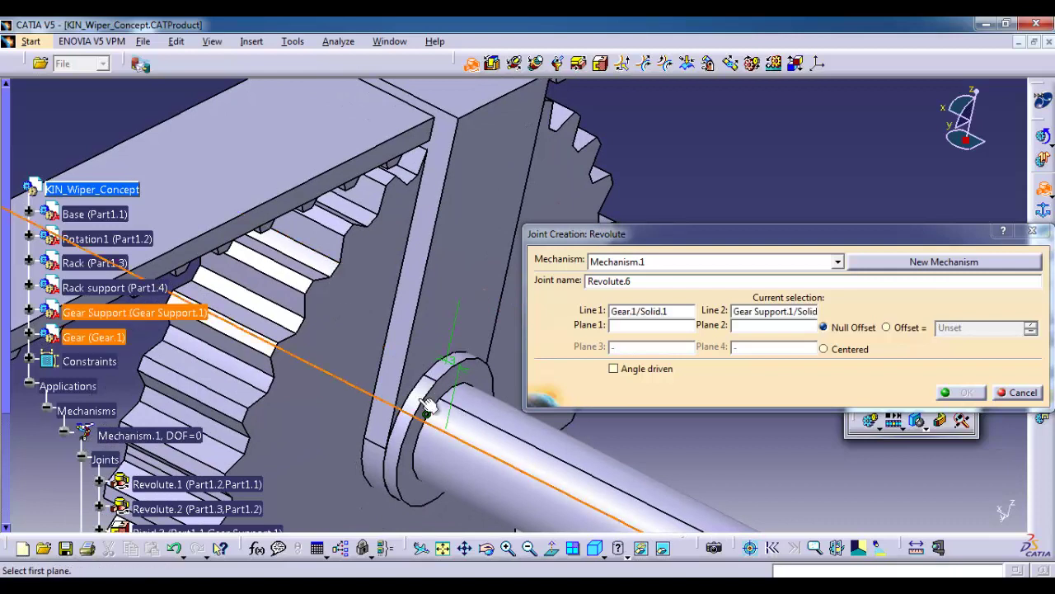
Pick the Gear's rear face and the Gear Support's collar face as planes, and create the revolute joint with an 8 mm offset
{"action": "left_click", "coordinate": [360, 349]}
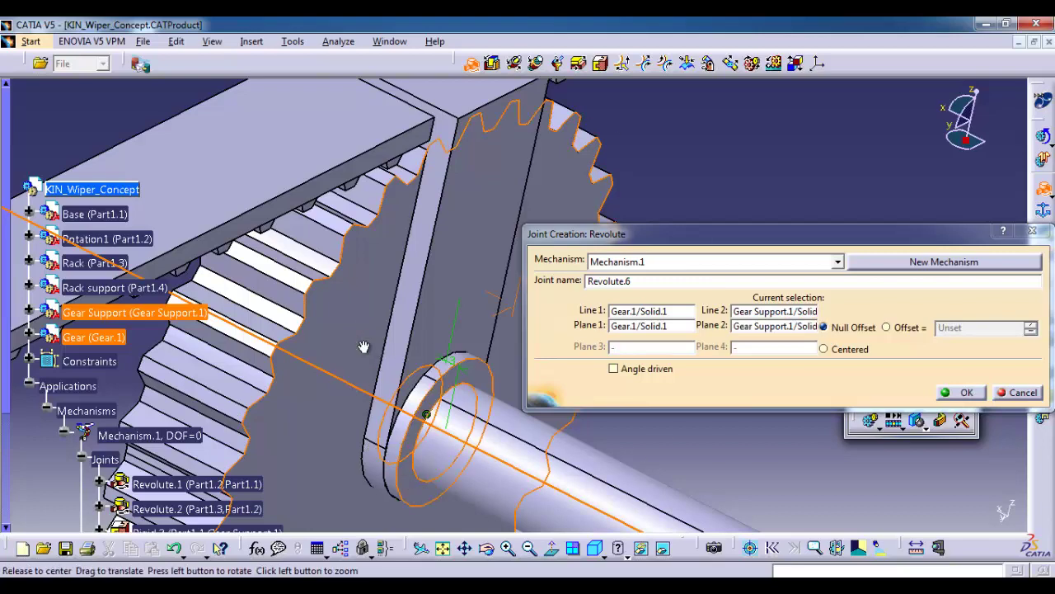
{"action": "middle_click_drag", "start_coordinate": [364, 346], "coordinate": [493, 461]}
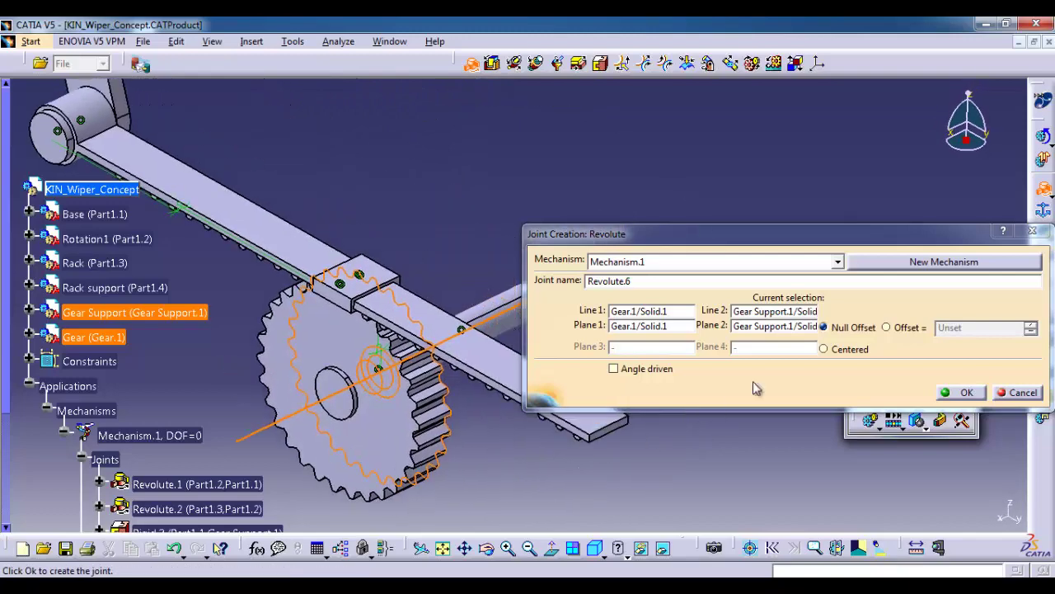
{"action": "left_click", "coordinate": [887, 328]}
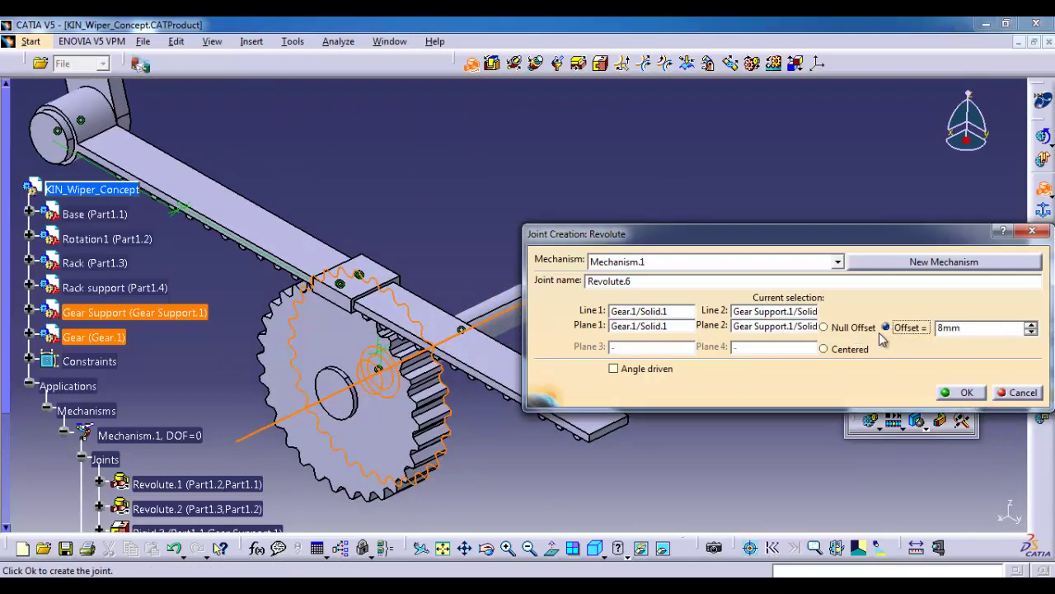
{"action": "left_click", "coordinate": [966, 393]}
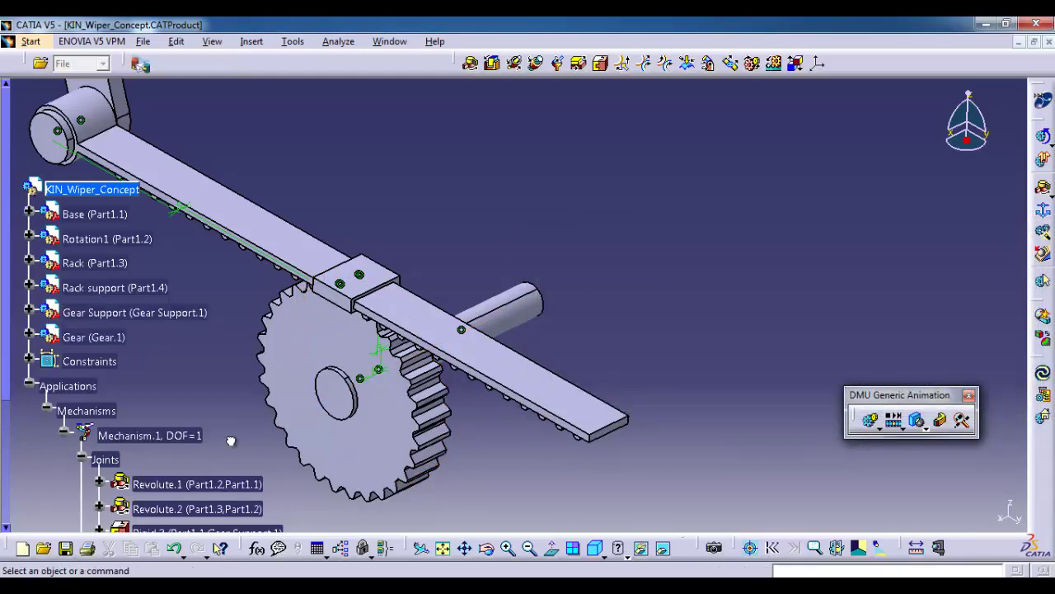
{"action": "middle_click_drag", "start_coordinate": [329, 387], "coordinate": [475, 471]}
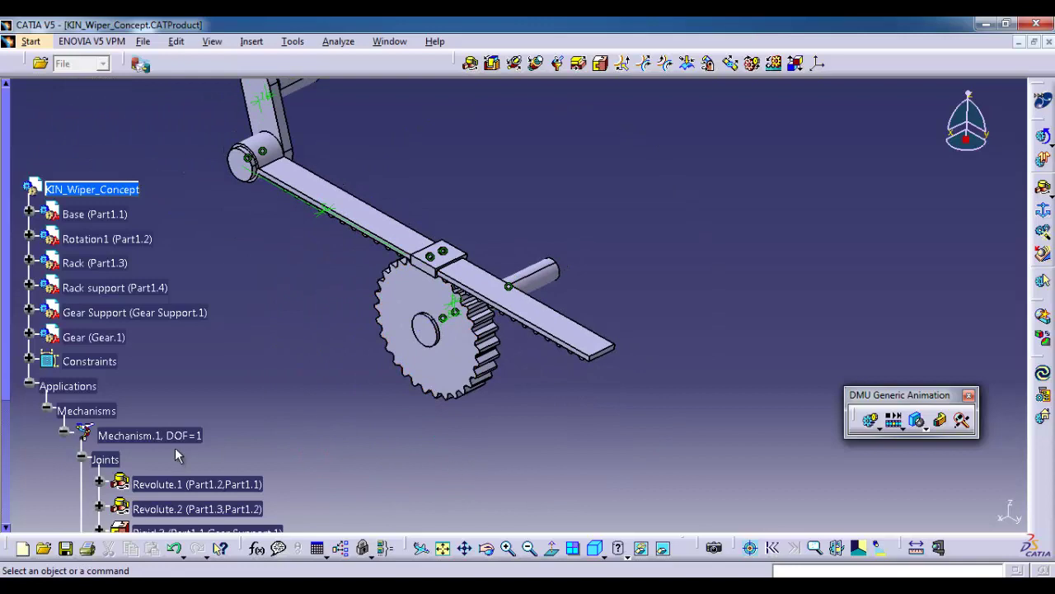
{"action": "scroll", "coordinate": [153, 447], "scroll_direction": "down", "scroll_amount": 5}
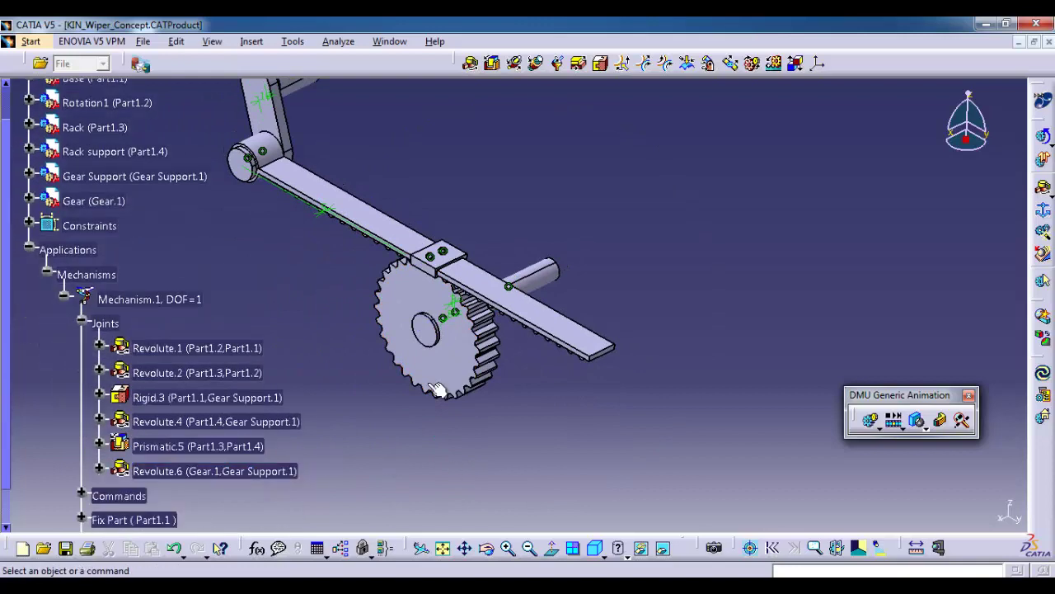
{"action": "middle_click_drag", "start_coordinate": [437, 391], "coordinate": [448, 372]}
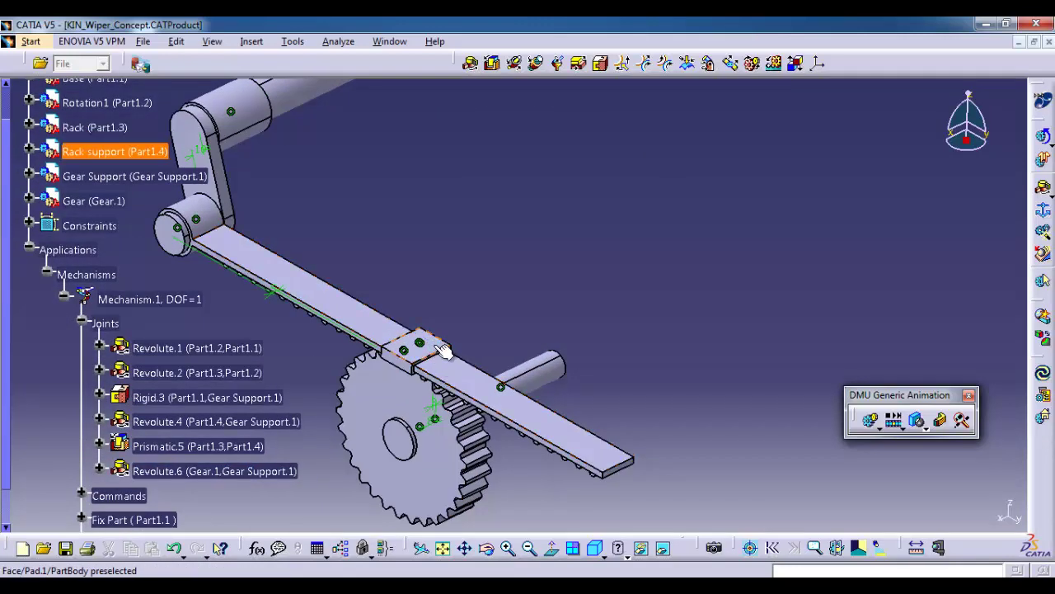
{"action": "left_click", "coordinate": [401, 332]}
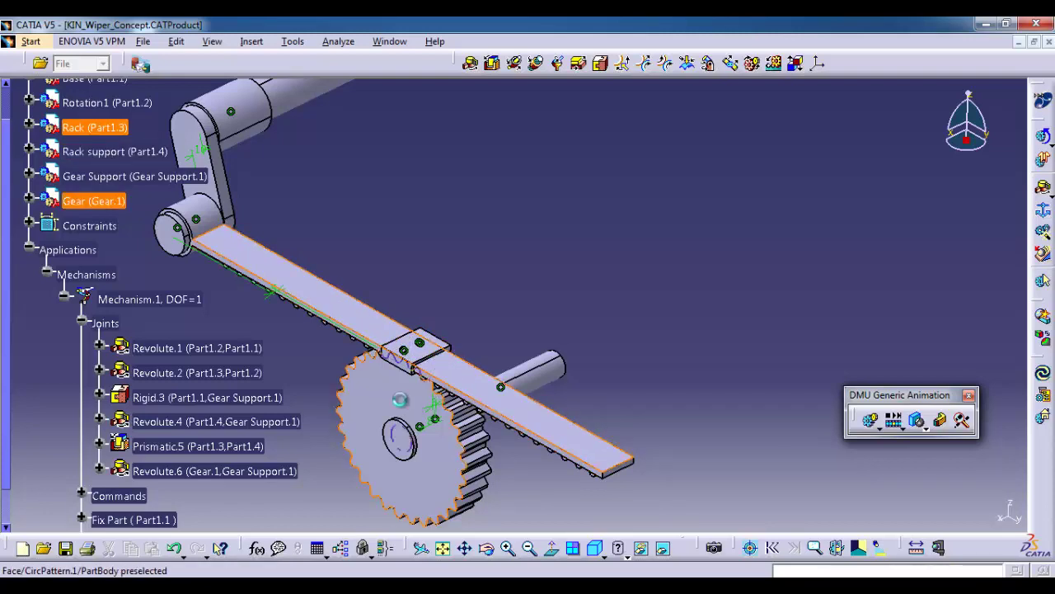
{"action": "left_click", "coordinate": [400, 399]}
{"action": "left_click", "coordinate": [479, 290]}
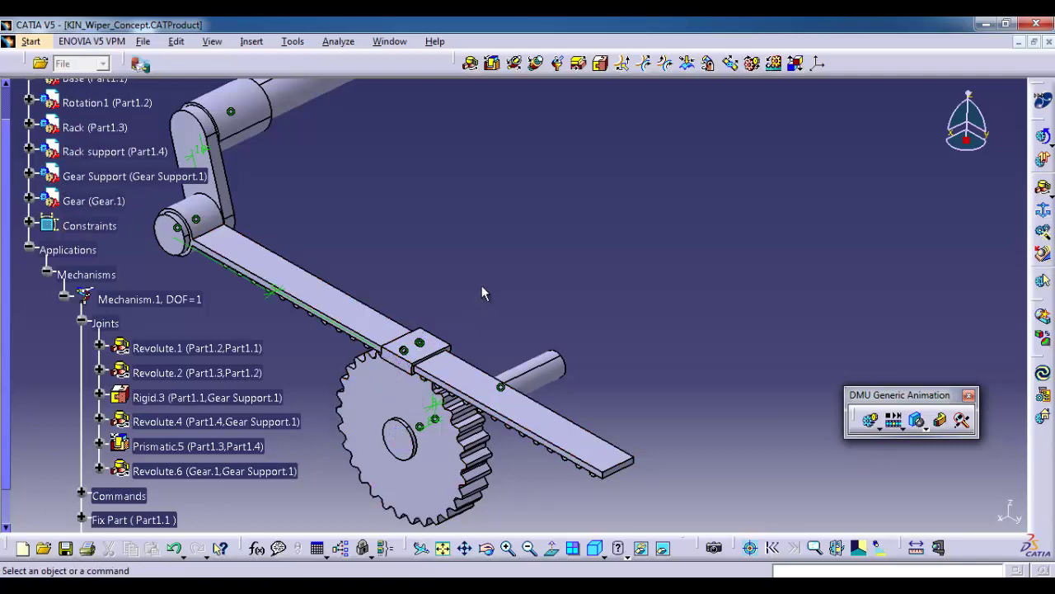
Start another revolute joint with the Rack support's lower hole axis as line 1 and the Gear's axis as line 2
{"action": "middle_click_drag", "start_coordinate": [519, 405], "coordinate": [563, 308]}
{"action": "middle_click_drag", "start_coordinate": [590, 353], "coordinate": [733, 295]}
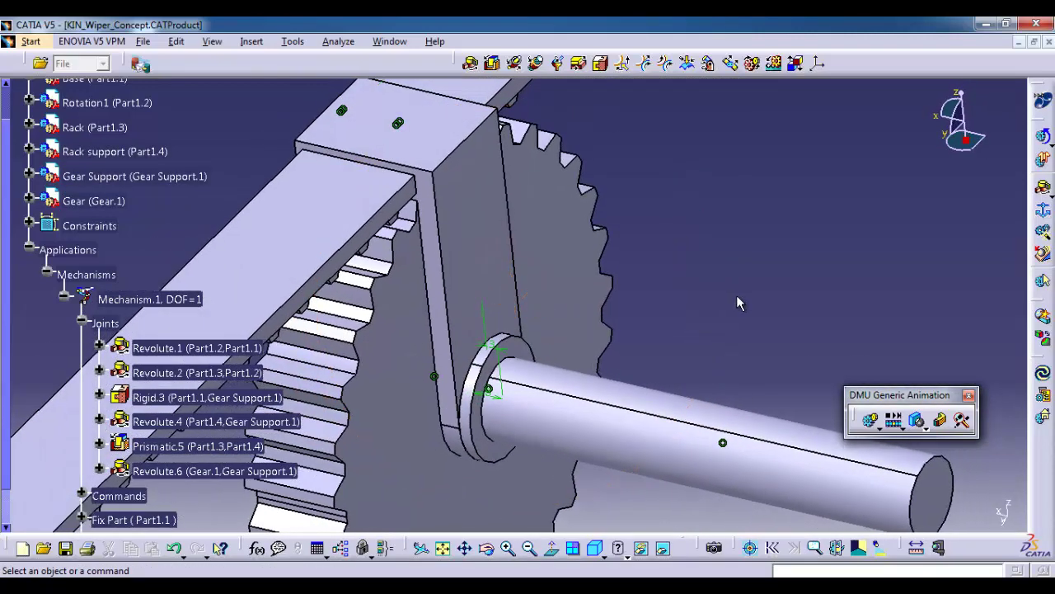
{"action": "left_click", "coordinate": [506, 103]}
{"action": "left_click", "coordinate": [470, 66]}
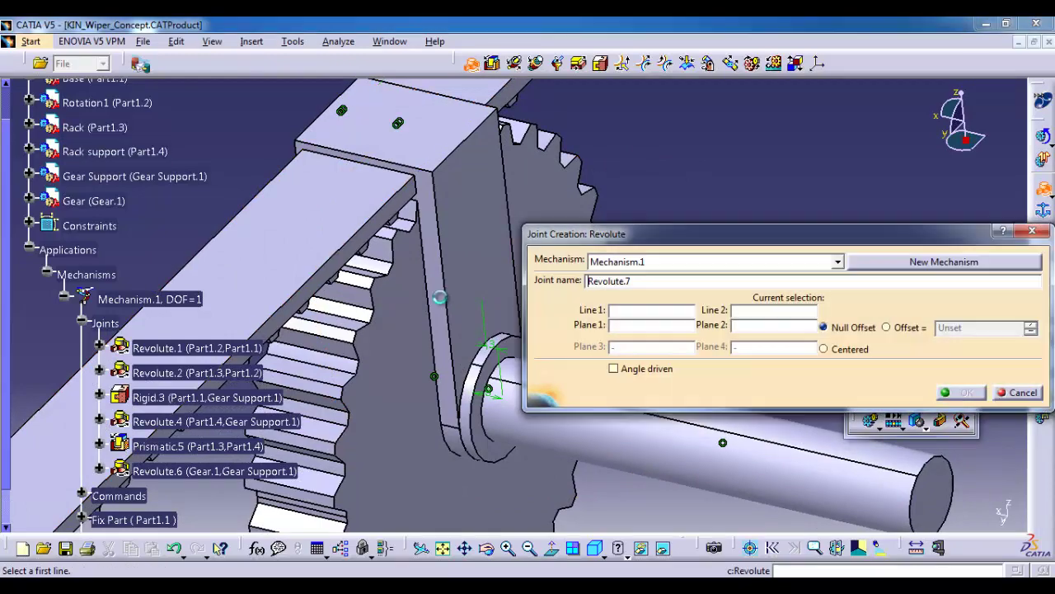
{"action": "middle_click_drag", "start_coordinate": [496, 285], "coordinate": [437, 270]}
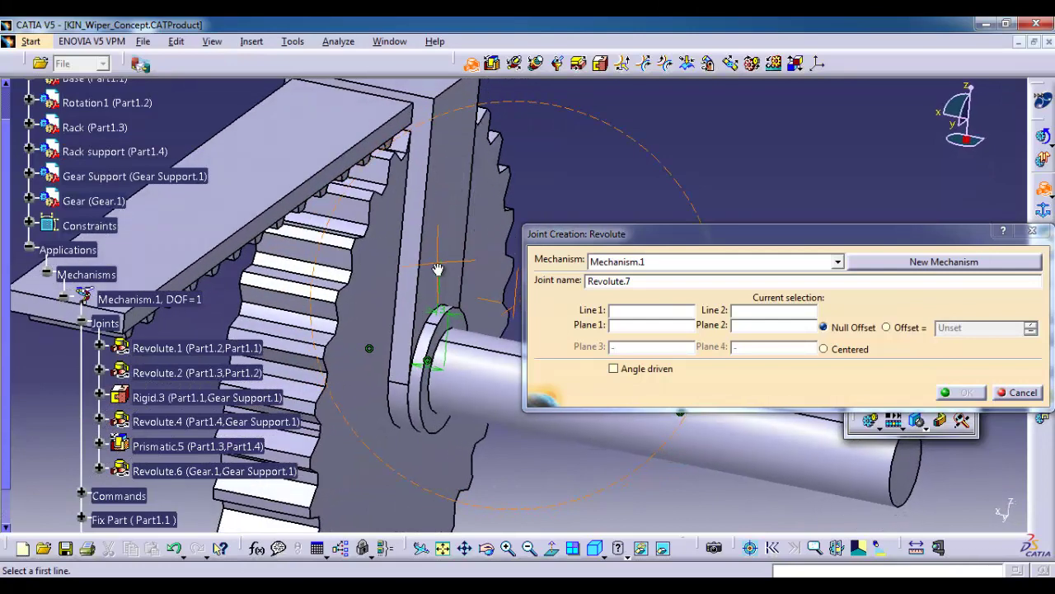
{"action": "left_click", "coordinate": [404, 415]}
{"action": "left_click", "coordinate": [327, 326]}
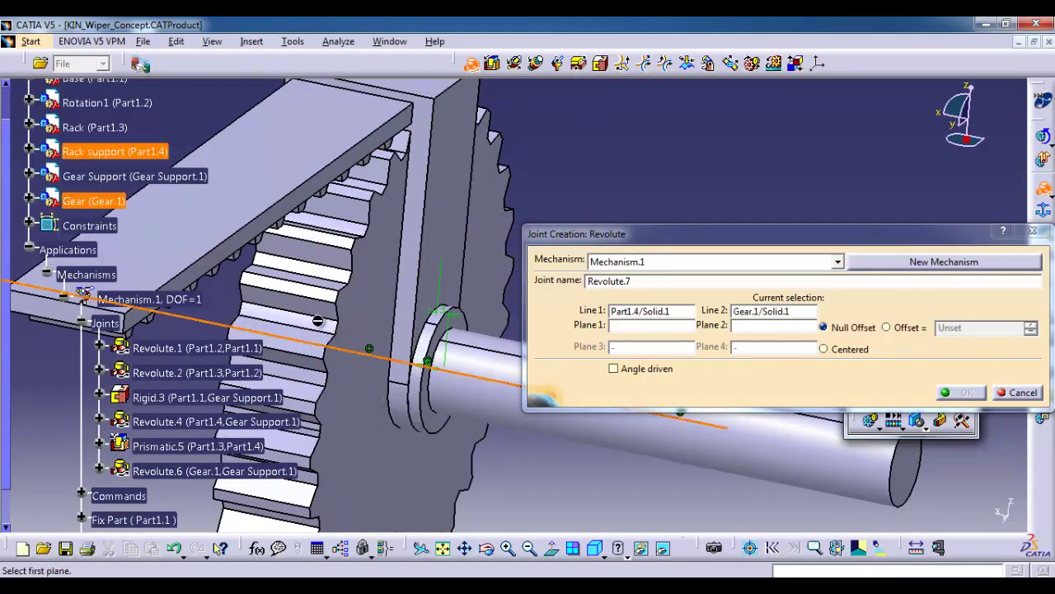
Pick the Rack support's flat outer face and the Gear's face as planes, and create the revolute joint with a -5 mm offset
{"action": "left_click", "coordinate": [445, 257]}
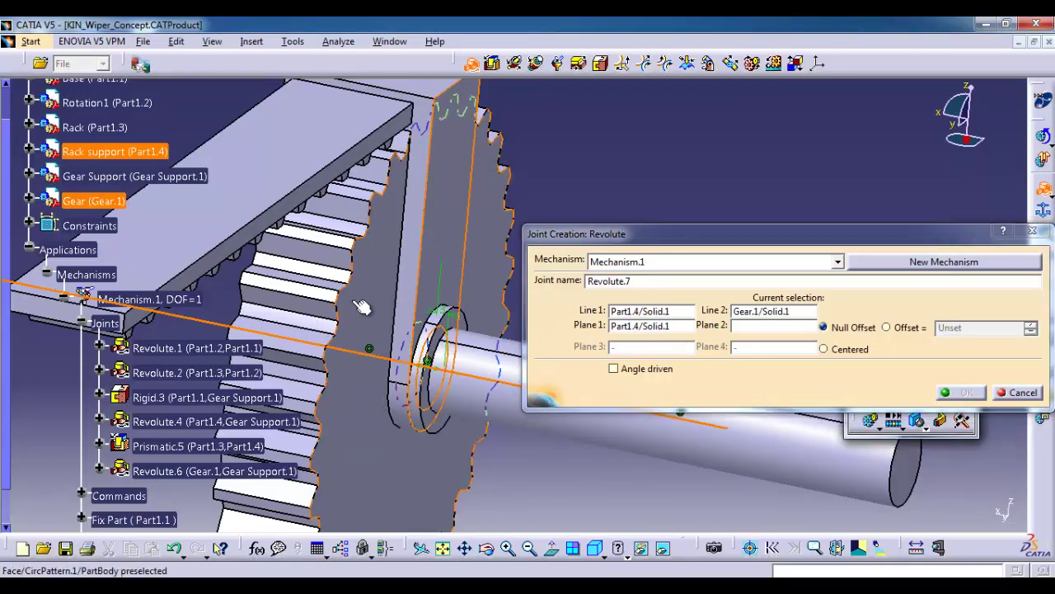
{"action": "middle_click_drag", "start_coordinate": [390, 281], "coordinate": [388, 415]}
{"action": "left_click", "coordinate": [885, 328]}
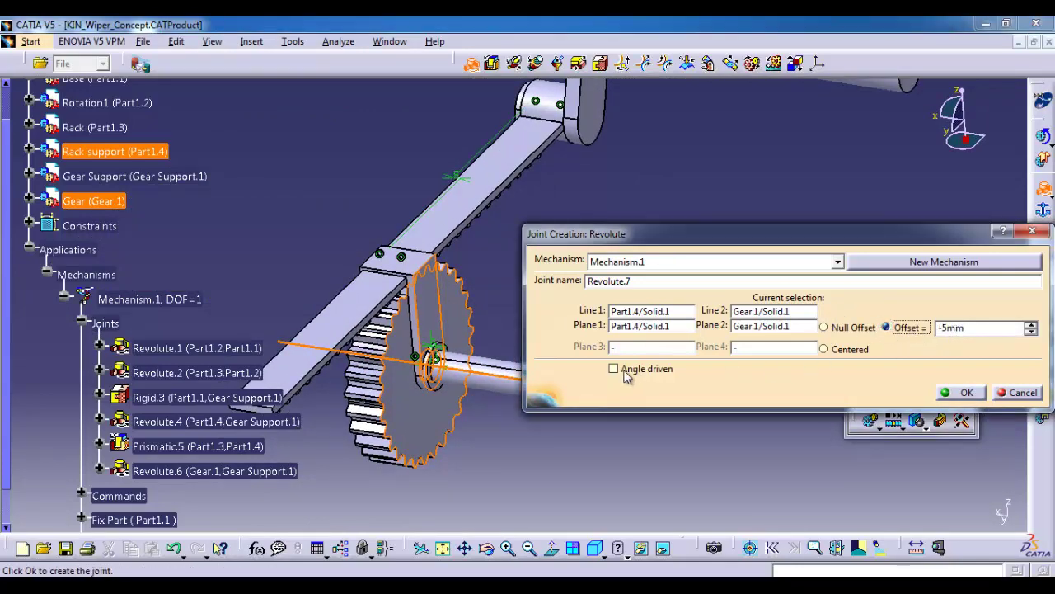
{"action": "left_click", "coordinate": [966, 393]}
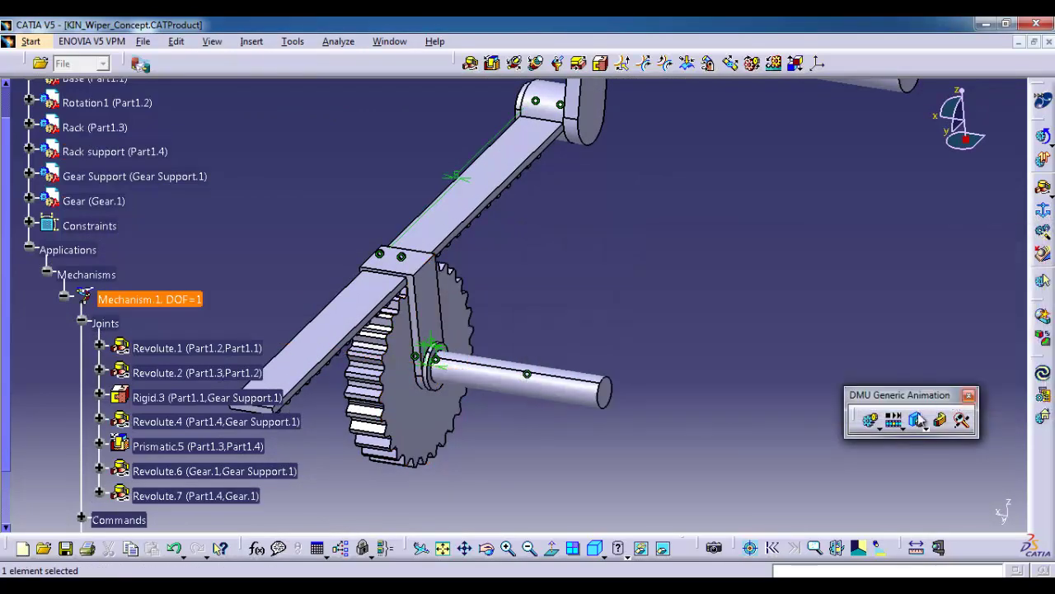
{"action": "left_click", "coordinate": [652, 358]}
Create a rack joint in Mechanism.1 from Prismatic.5 and Revolute.7, keeping the 6.283mm_turn ratio
{"action": "middle_click_drag", "start_coordinate": [478, 314], "coordinate": [540, 277]}
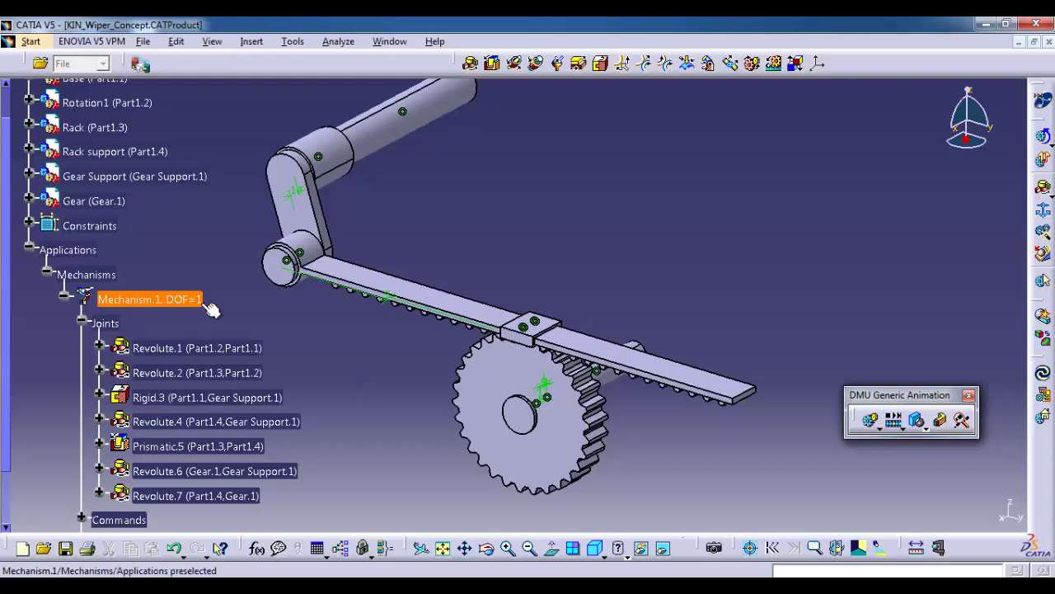
{"action": "middle_click_drag", "start_coordinate": [526, 322], "coordinate": [532, 371]}
{"action": "middle_click_drag", "start_coordinate": [530, 293], "coordinate": [577, 243]}
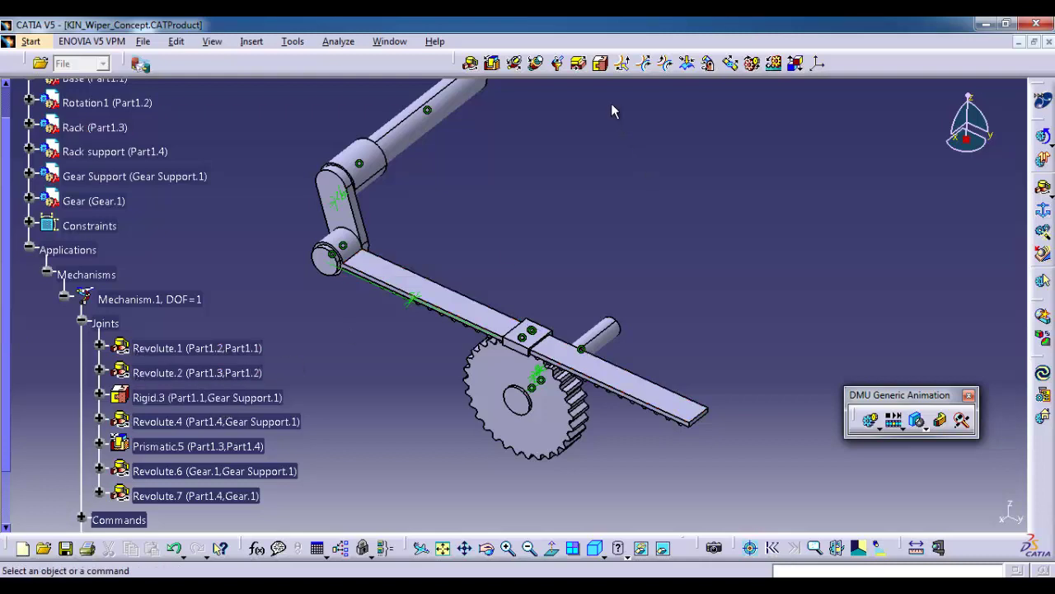
{"action": "left_click", "coordinate": [776, 66]}
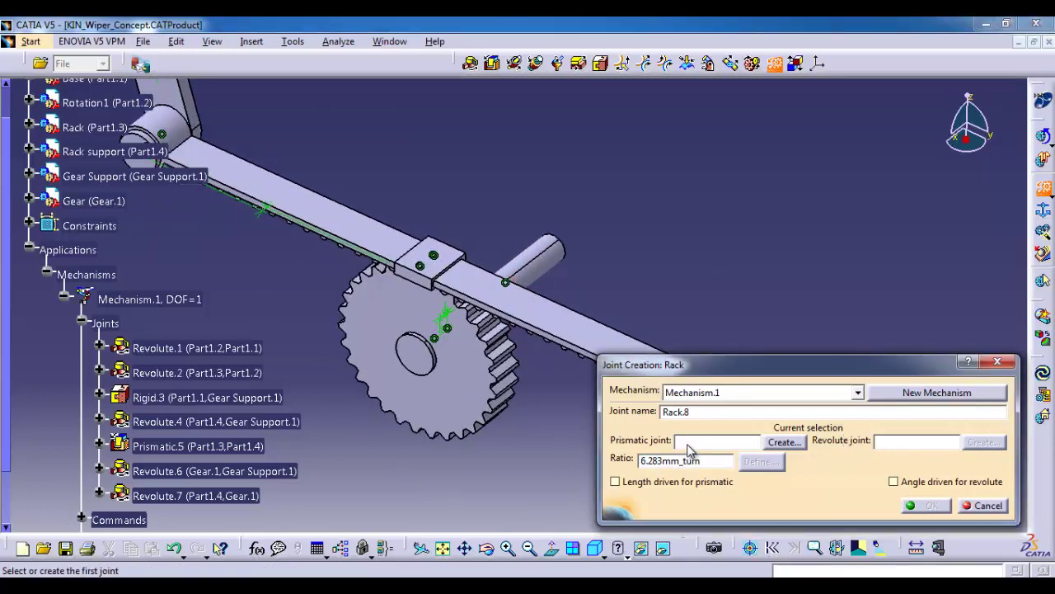
{"action": "left_click", "coordinate": [159, 447]}
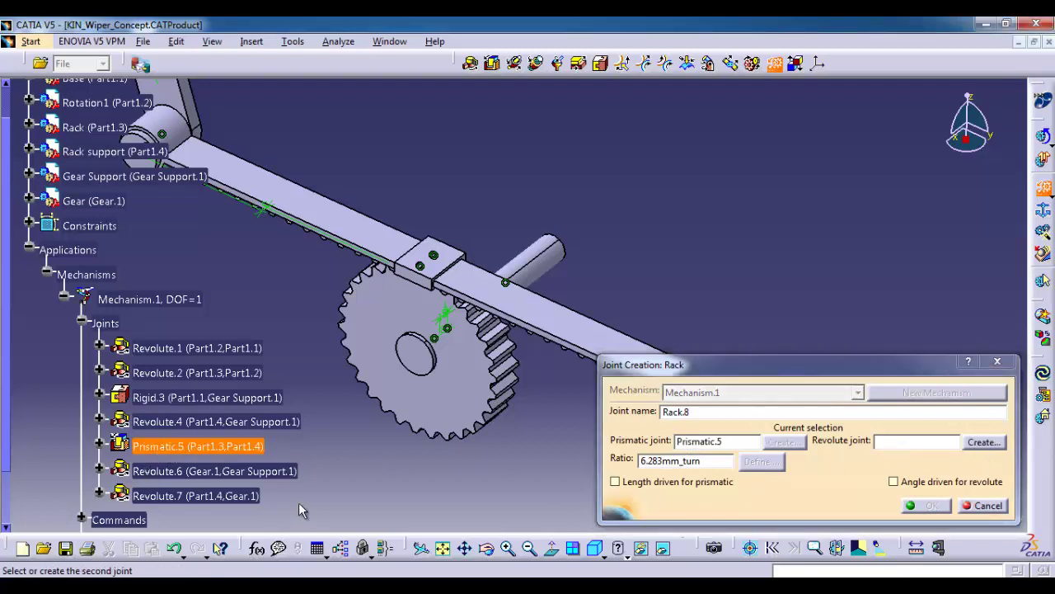
{"action": "left_click", "coordinate": [227, 498]}
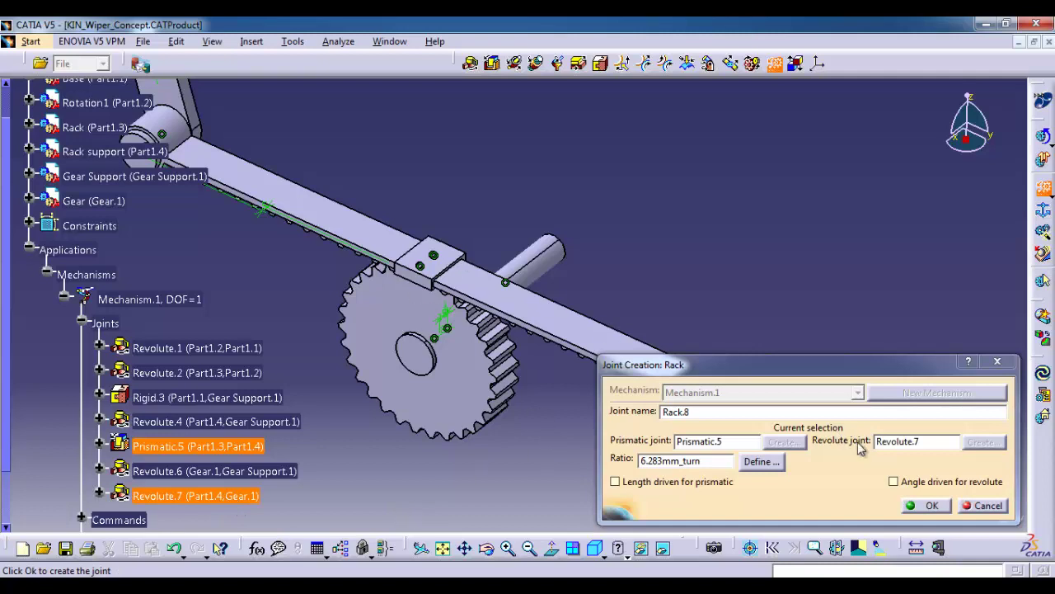
{"action": "left_click", "coordinate": [926, 505]}
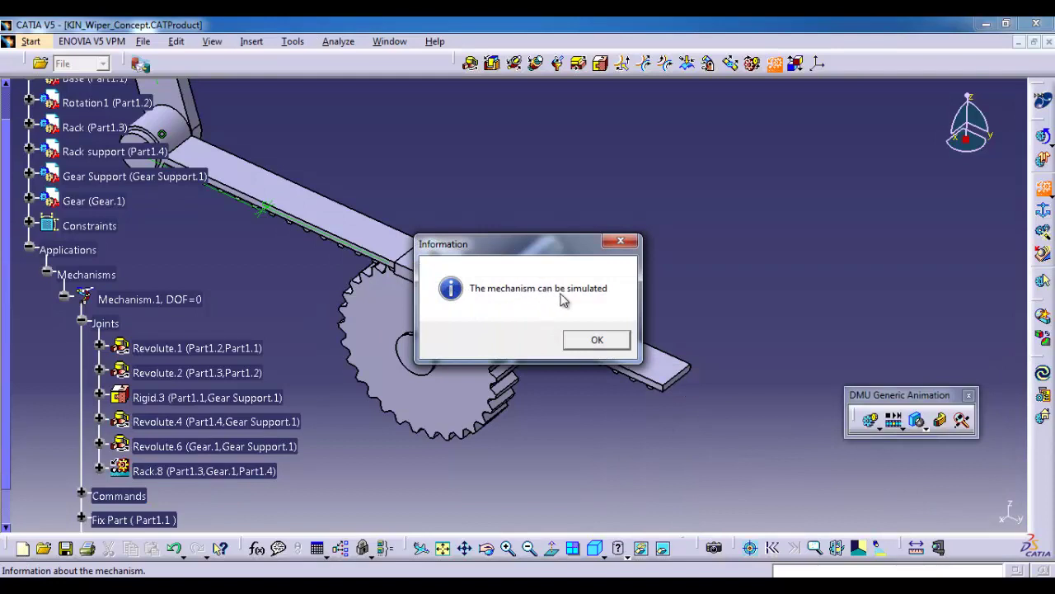
{"action": "left_click", "coordinate": [616, 339]}
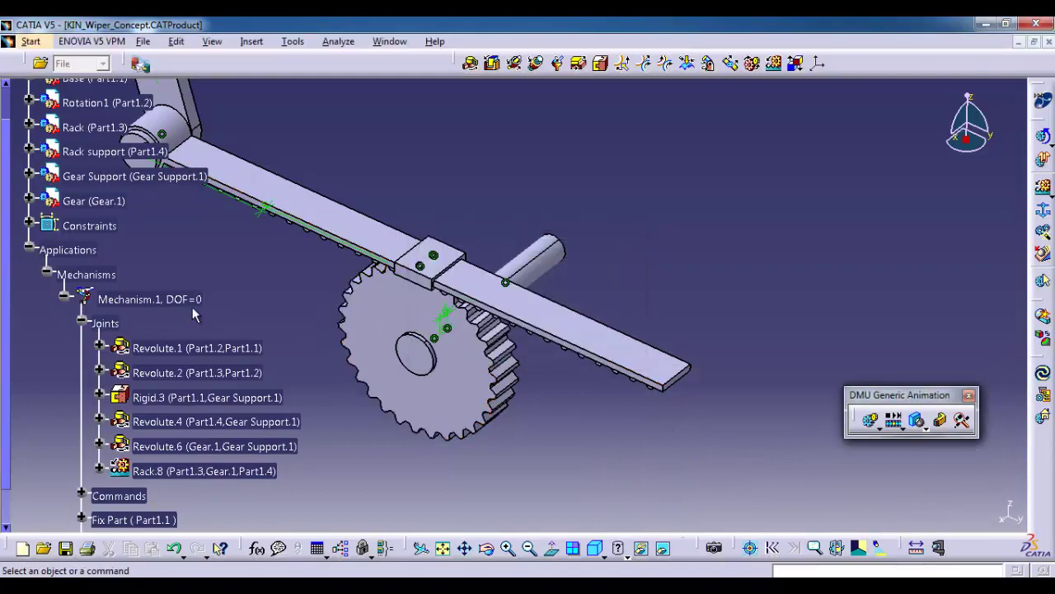
Test Mechanism.1 in a trial simulation by sweeping Command.1, reset the mechanism and discard the simulation
{"action": "left_click", "coordinate": [595, 549]}
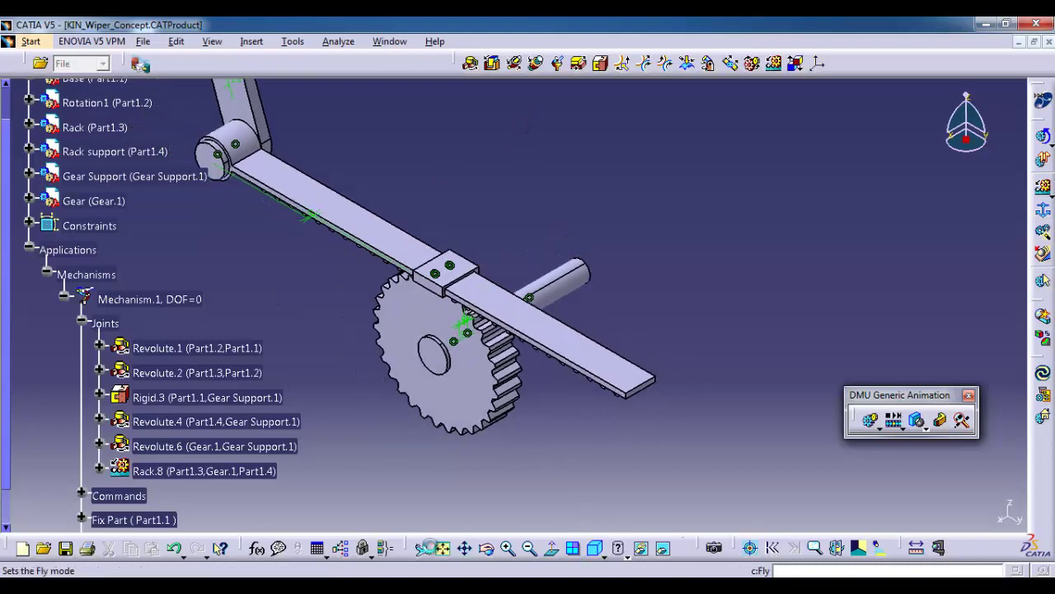
{"action": "left_click", "coordinate": [441, 548]}
{"action": "middle_click_drag", "start_coordinate": [511, 360], "coordinate": [509, 300]}
{"action": "scroll", "coordinate": [507, 295], "scroll_direction": "up", "scroll_amount": 1}
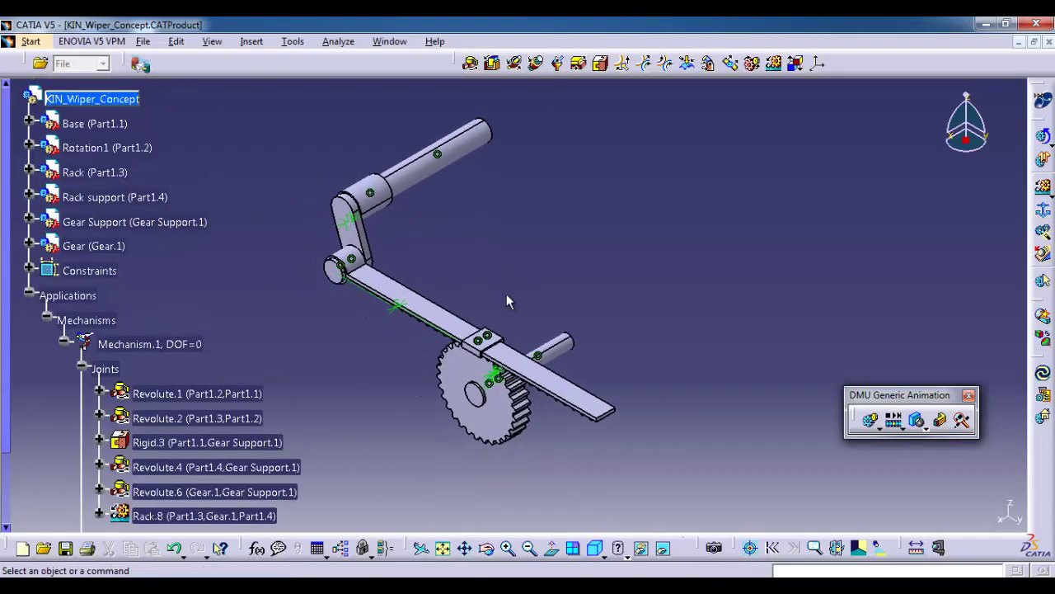
{"action": "left_click", "coordinate": [870, 420]}
{"action": "left_click", "coordinate": [770, 402]}
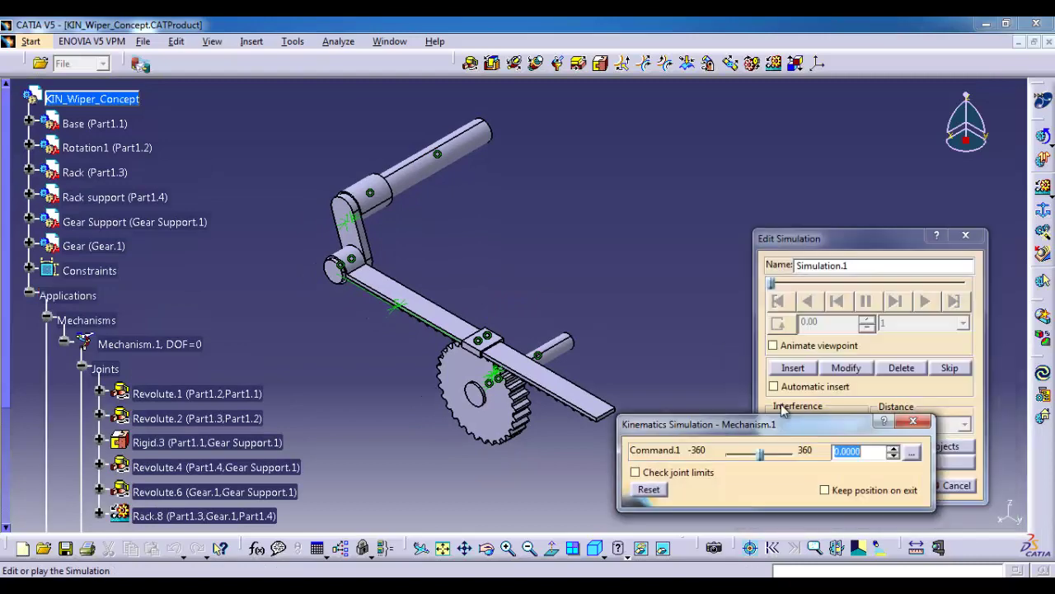
{"action": "left_click_drag", "start_coordinate": [761, 462], "coordinate": [714, 445]}
{"action": "left_click", "coordinate": [651, 490]}
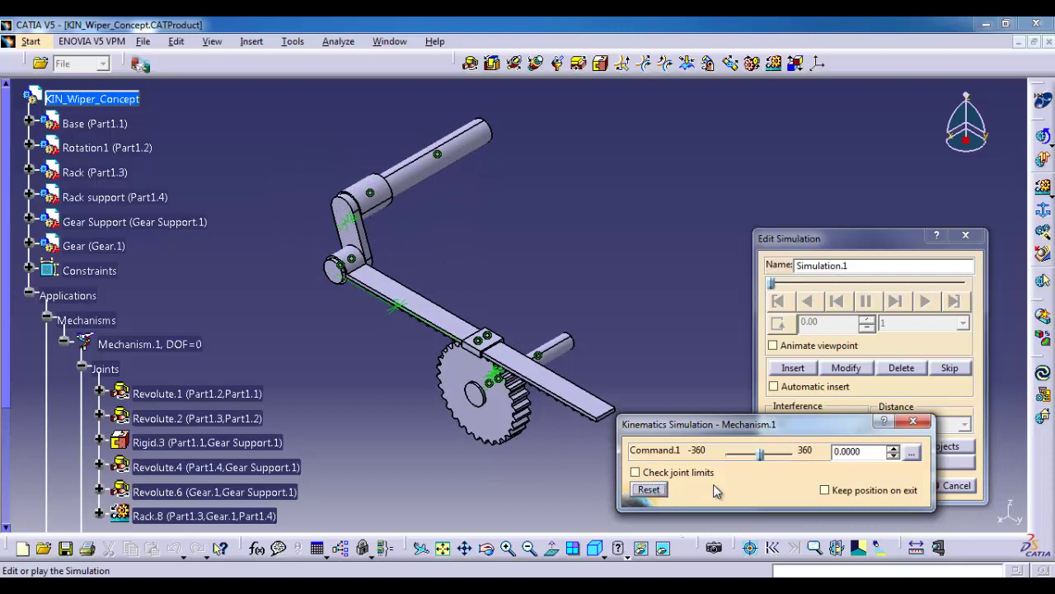
{"action": "left_click", "coordinate": [913, 421]}
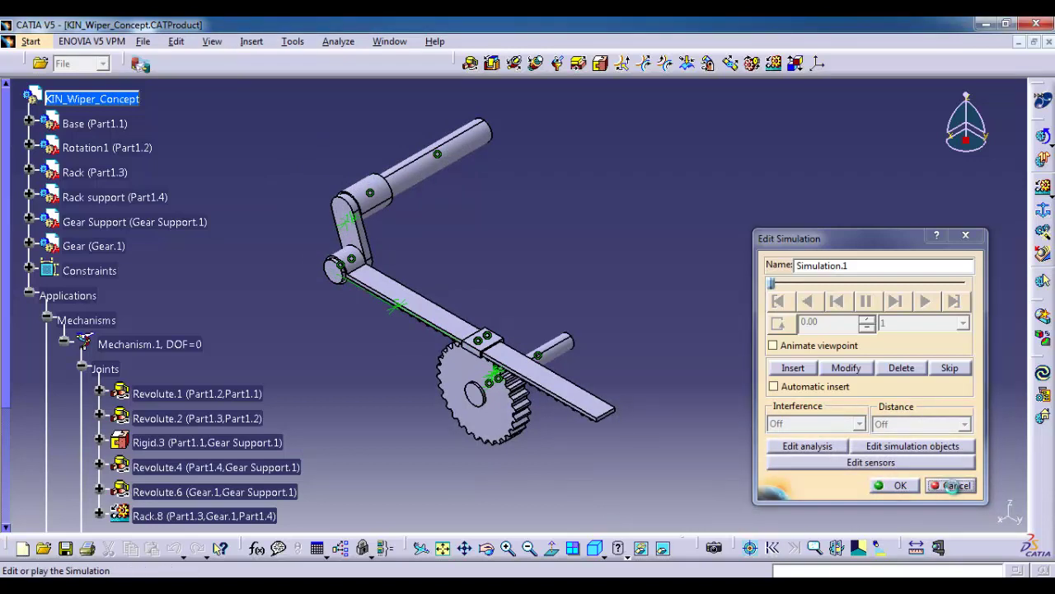
{"action": "left_click", "coordinate": [954, 485]}
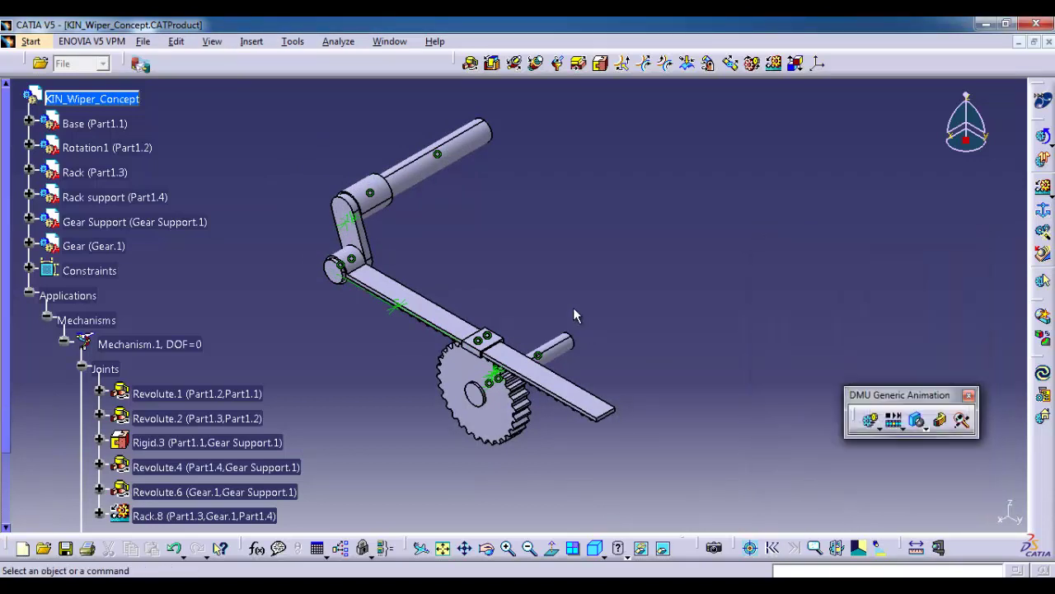
Collapse the joints, Mechanism.1 and Mechanisms branches of the specification tree
{"action": "left_click", "coordinate": [81, 369]}
{"action": "left_click", "coordinate": [55, 341]}
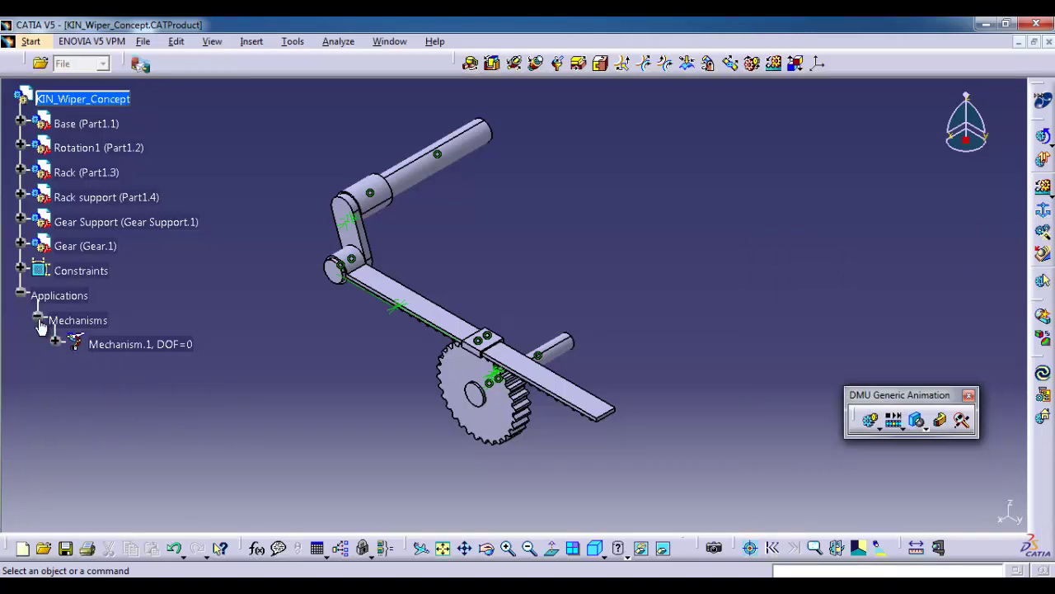
{"action": "left_click", "coordinate": [38, 317]}
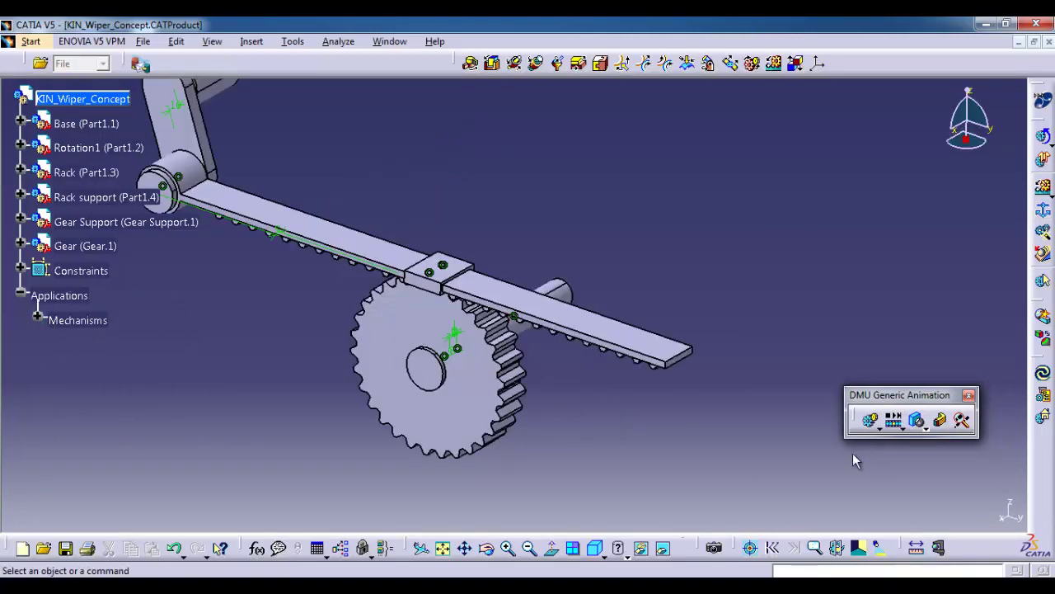
Start a new simulation of Mechanism.1 with automatic insert enabled
{"action": "left_click", "coordinate": [873, 422]}
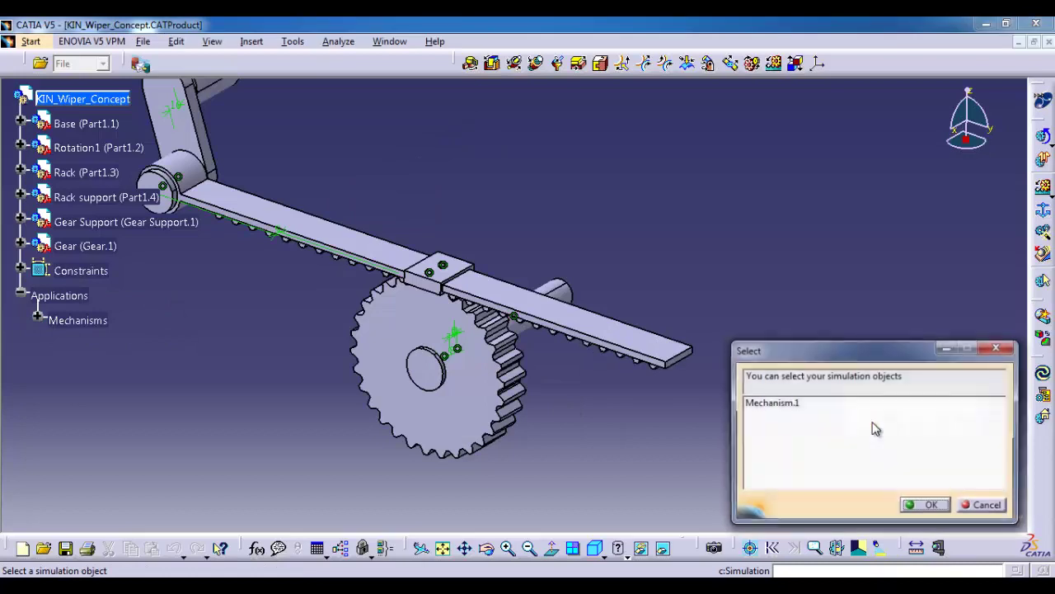
{"action": "left_click", "coordinate": [799, 403]}
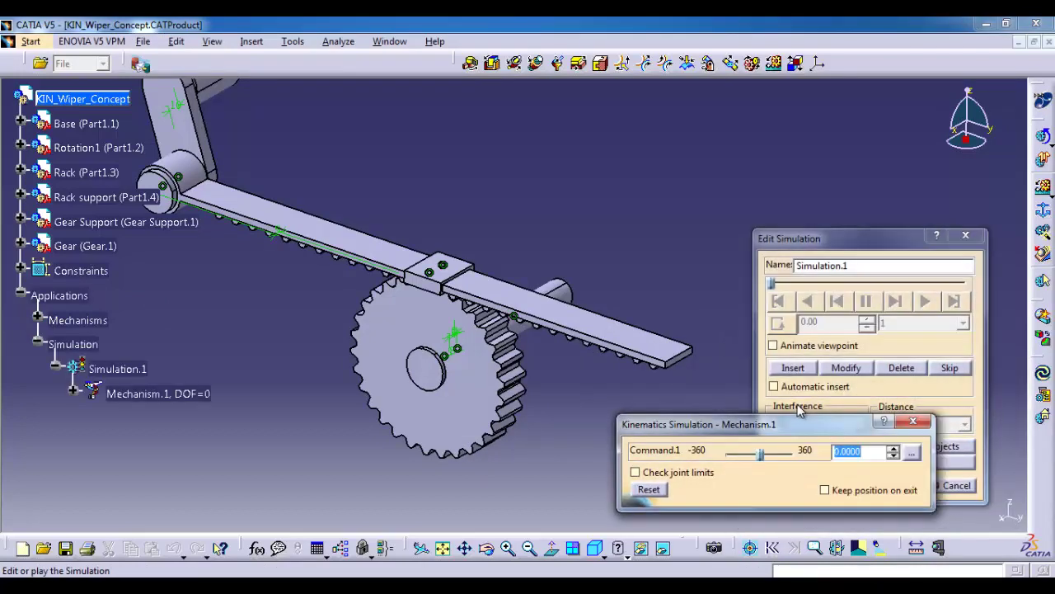
{"action": "left_click", "coordinate": [774, 388]}
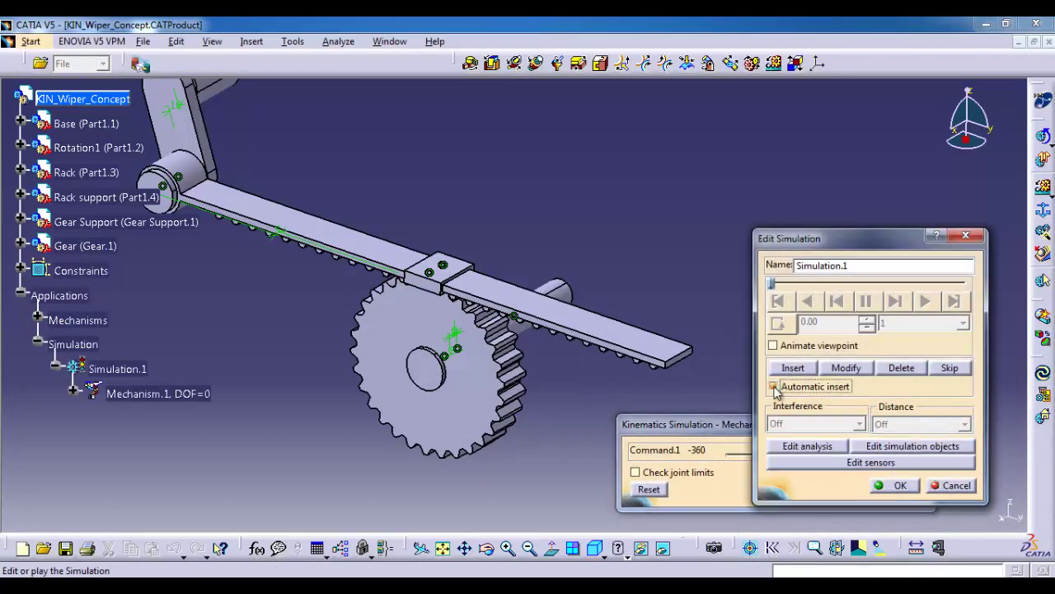
{"action": "left_click", "coordinate": [736, 437]}
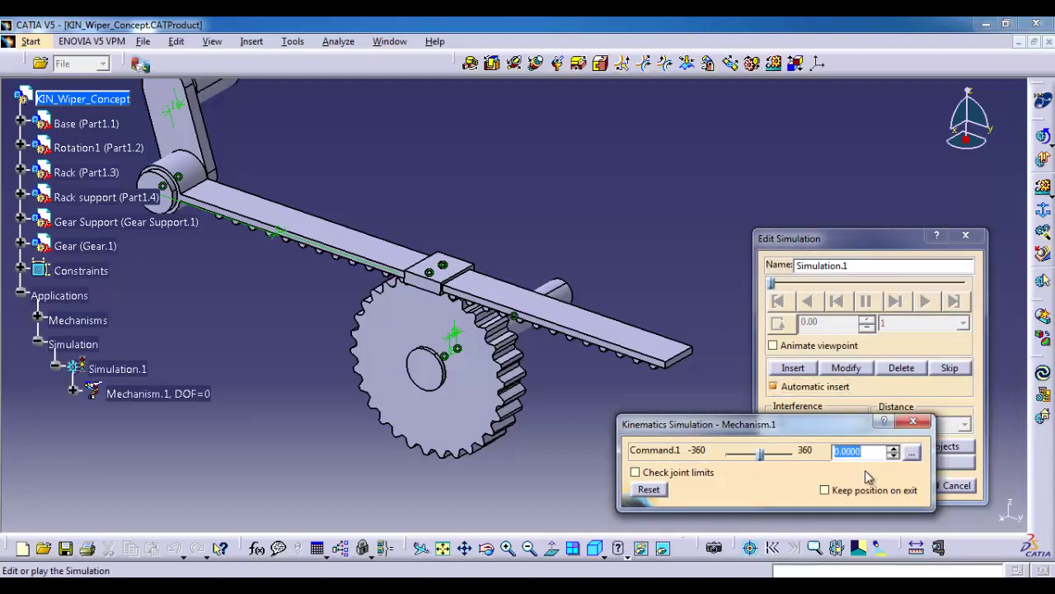
Record the stepped motion of Command.1, reset the mechanism to its start position and save Simulation.1
{"action": "middle_click_drag", "start_coordinate": [475, 323], "coordinate": [375, 271]}
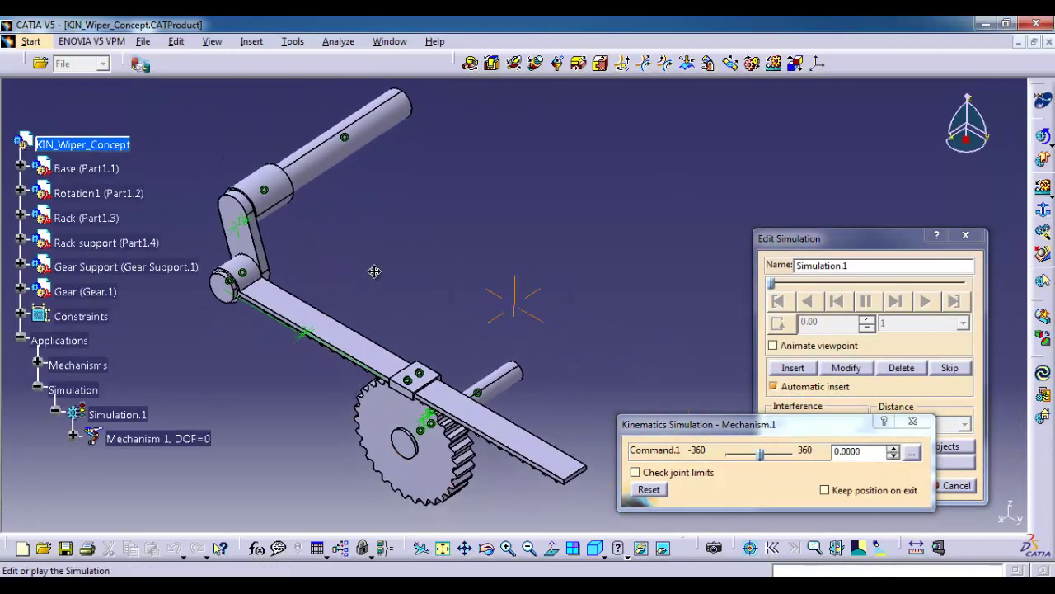
{"action": "left_click_drag", "start_coordinate": [894, 452], "coordinate": [895, 455]}
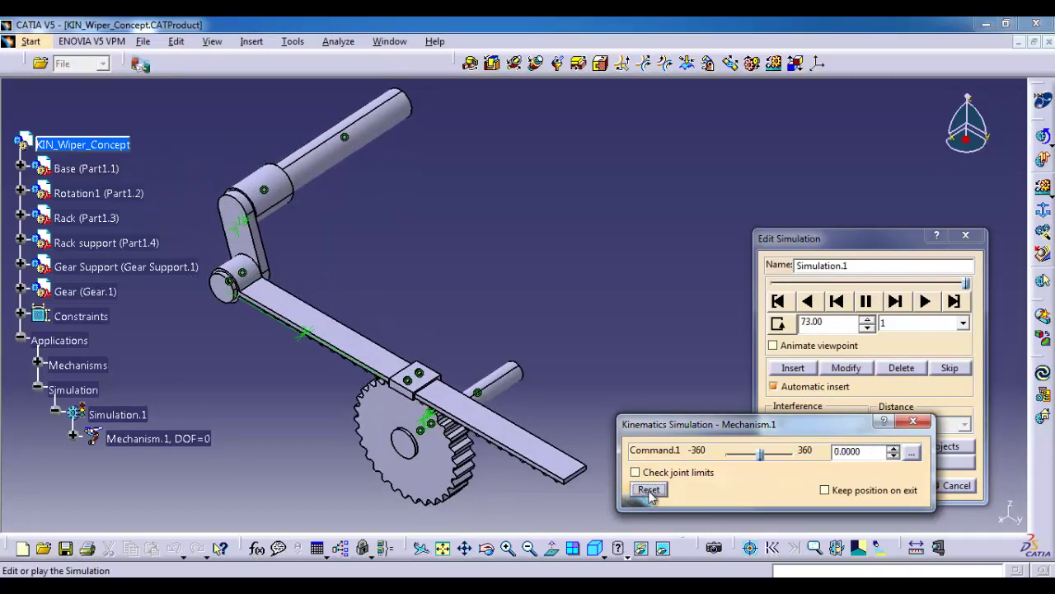
{"action": "left_click", "coordinate": [911, 423]}
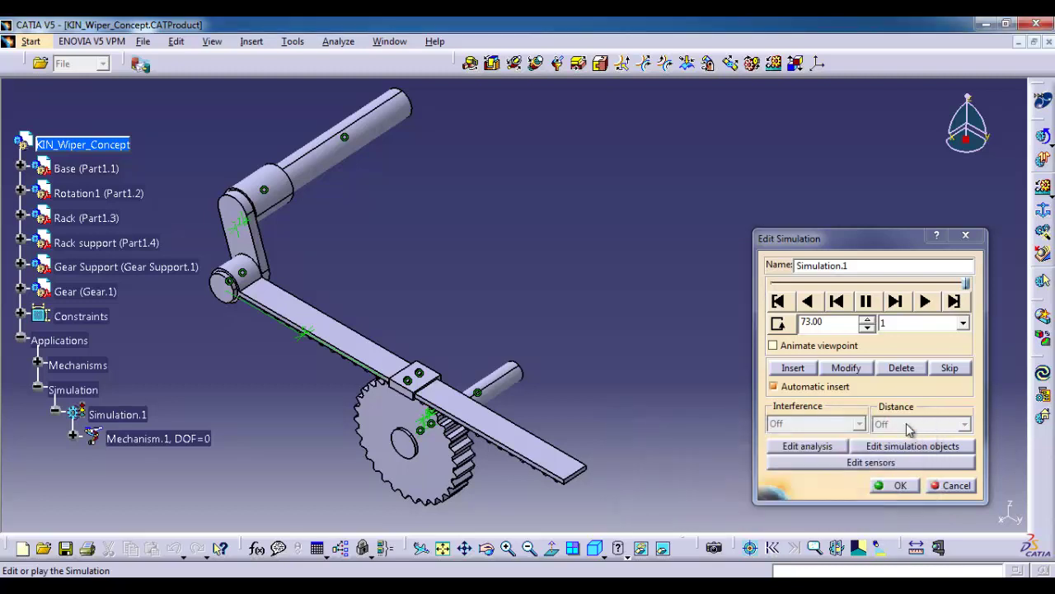
{"action": "left_click", "coordinate": [897, 485]}
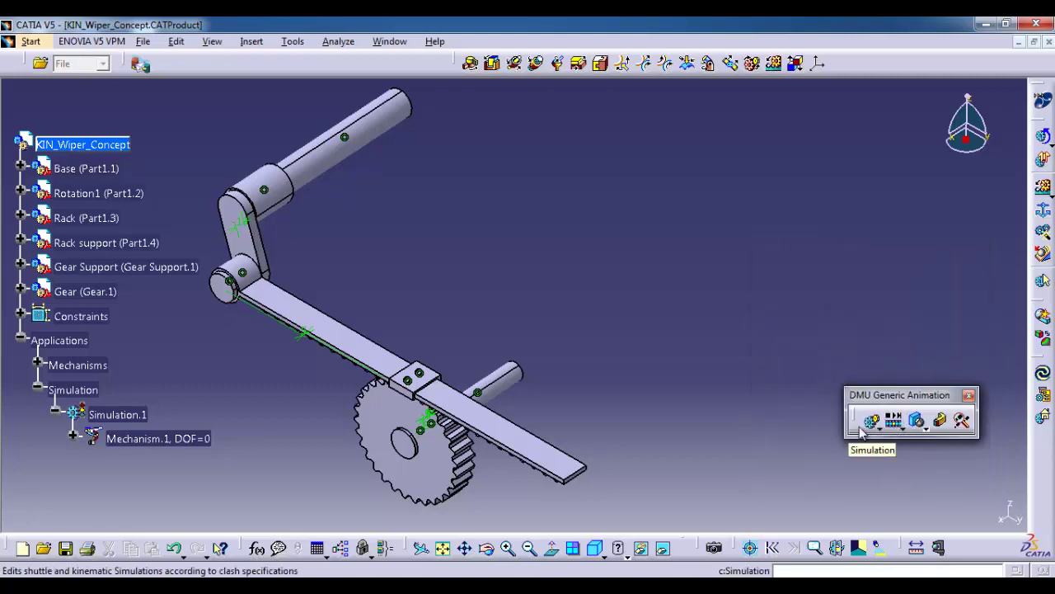
Compile Simulation.1 into a replay named Result with a time step of 1
{"action": "left_click", "coordinate": [880, 427]}
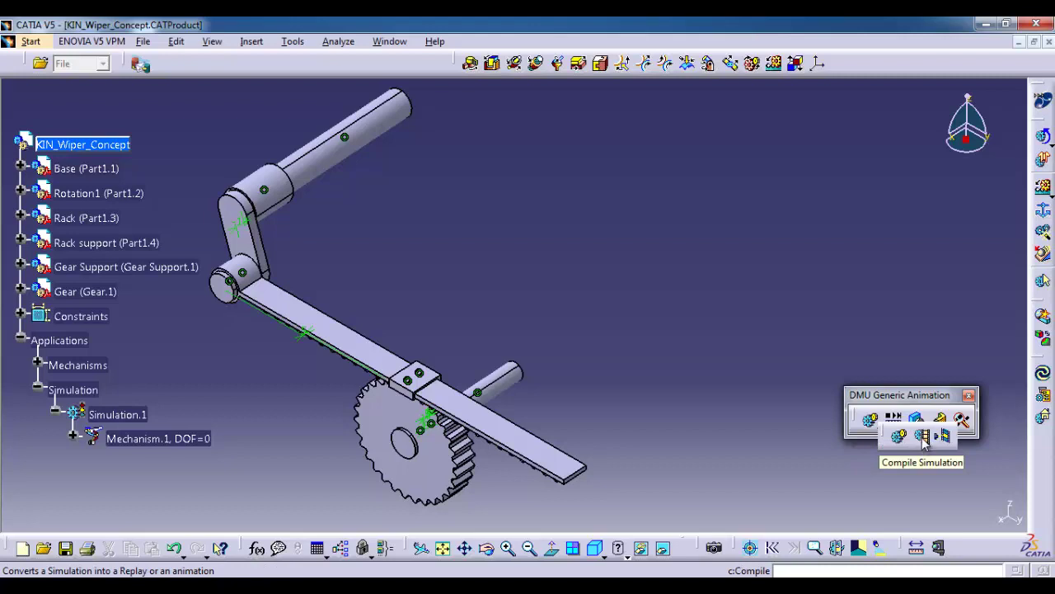
{"action": "left_click", "coordinate": [921, 438]}
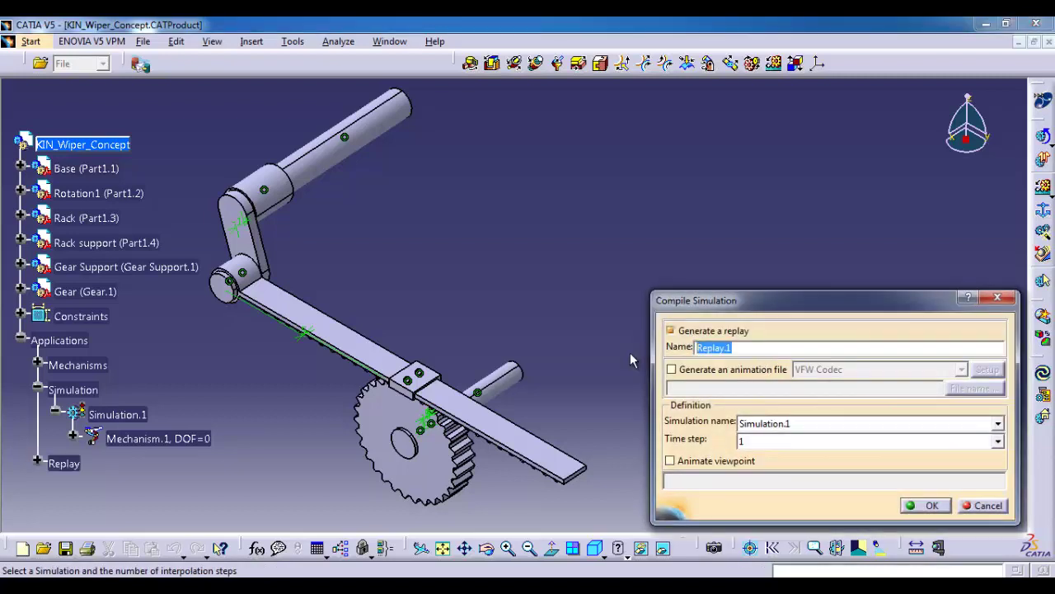
{"action": "type", "text": "Result"}
{"action": "left_click", "coordinate": [922, 505]}
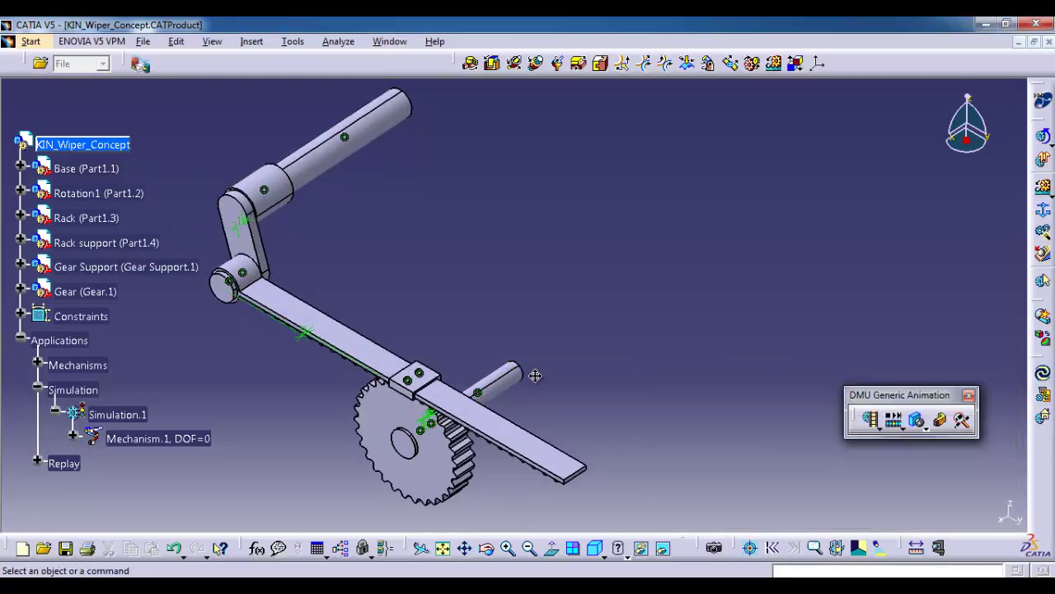
{"action": "middle_click_drag", "start_coordinate": [535, 376], "coordinate": [625, 405]}
{"action": "scroll", "coordinate": [580, 341], "scroll_direction": "up", "scroll_amount": 1}
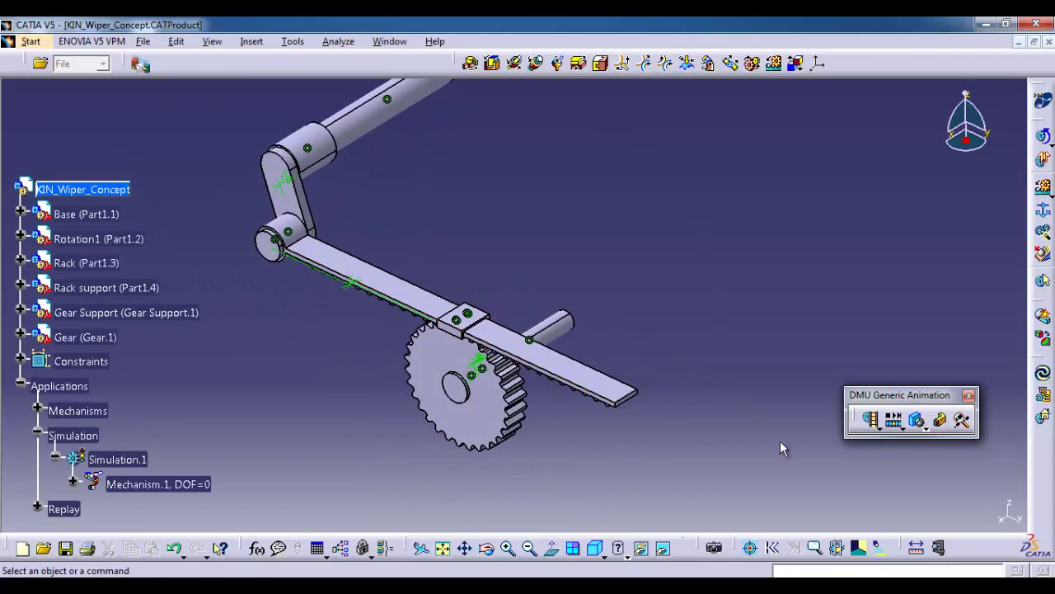
{"action": "left_click", "coordinate": [902, 426]}
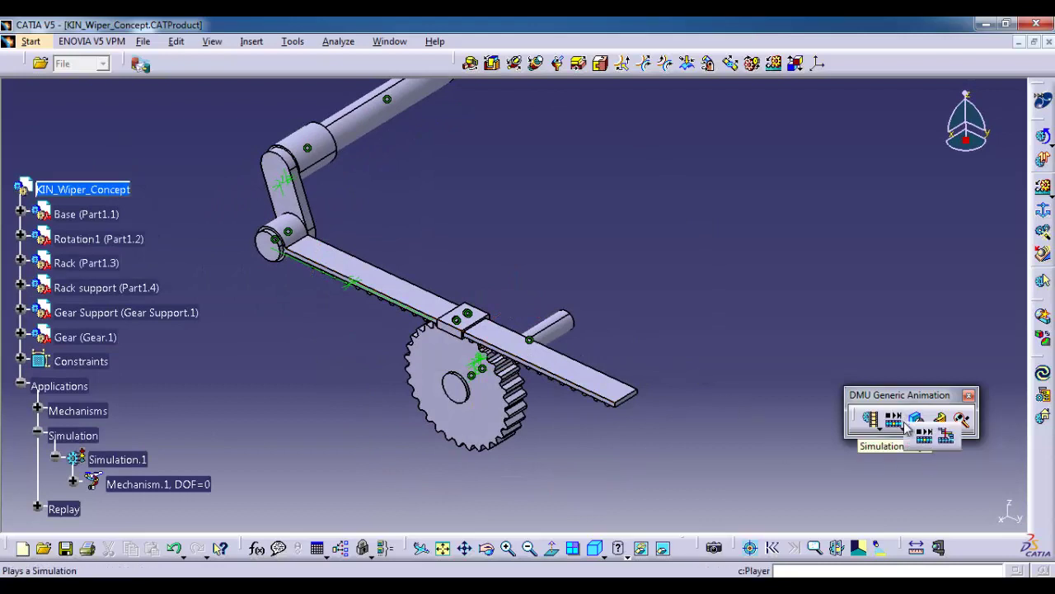
{"action": "left_click", "coordinate": [904, 427]}
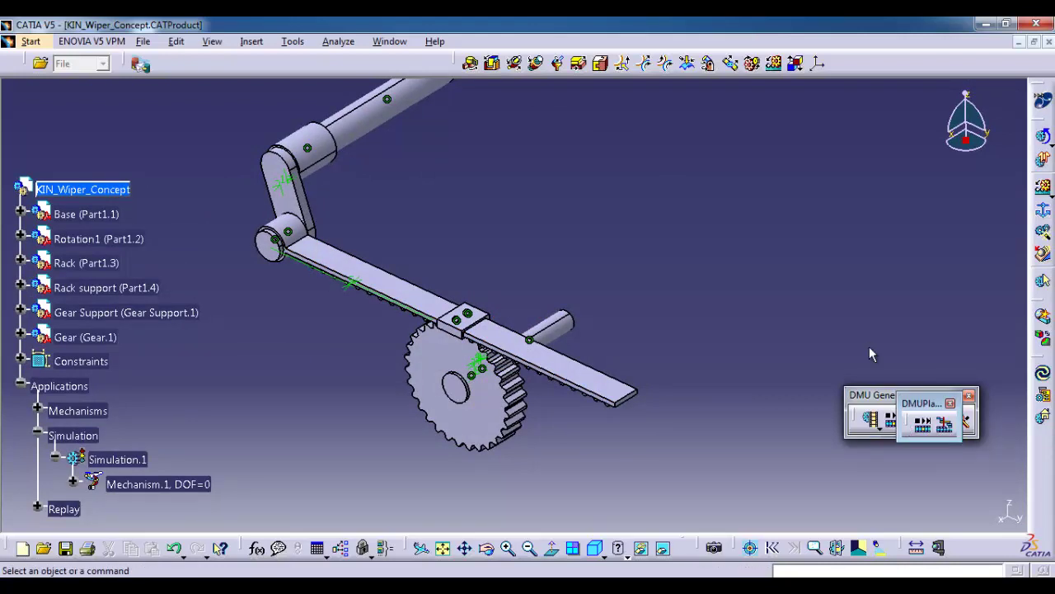
{"action": "left_click", "coordinate": [951, 402]}
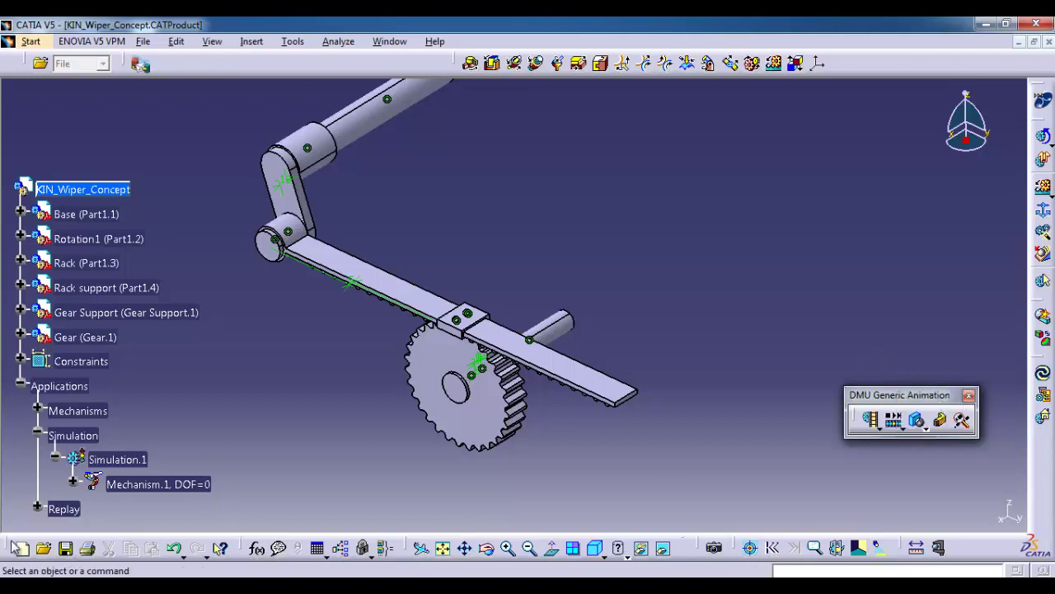
Open the Result replay from the specification tree and play it forward at x1 speed
{"action": "left_click", "coordinate": [37, 508]}
{"action": "scroll", "coordinate": [72, 476], "scroll_direction": "down", "scroll_amount": 2}
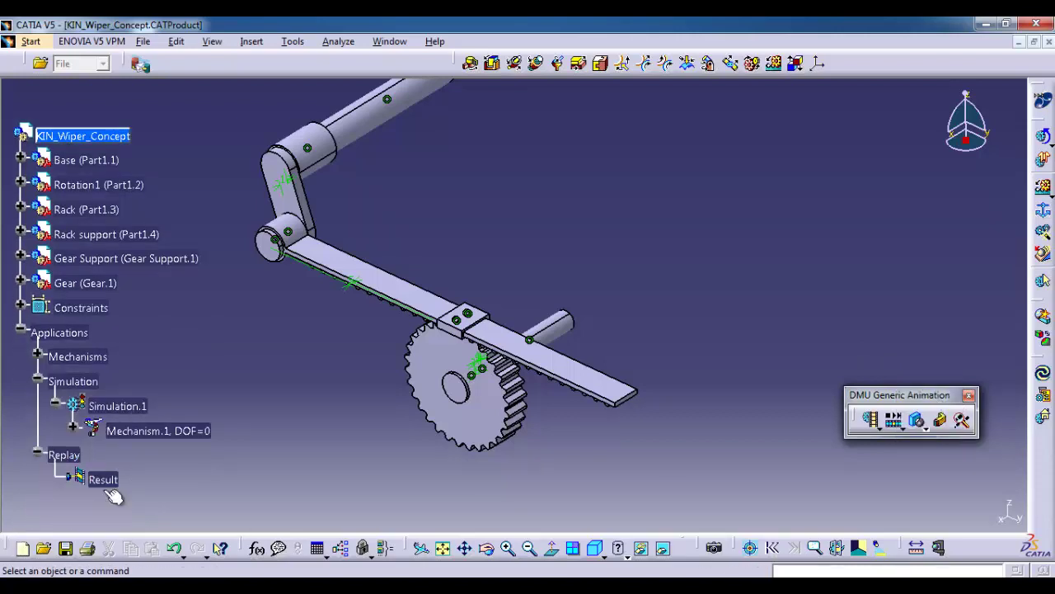
{"action": "double_click", "coordinate": [105, 480]}
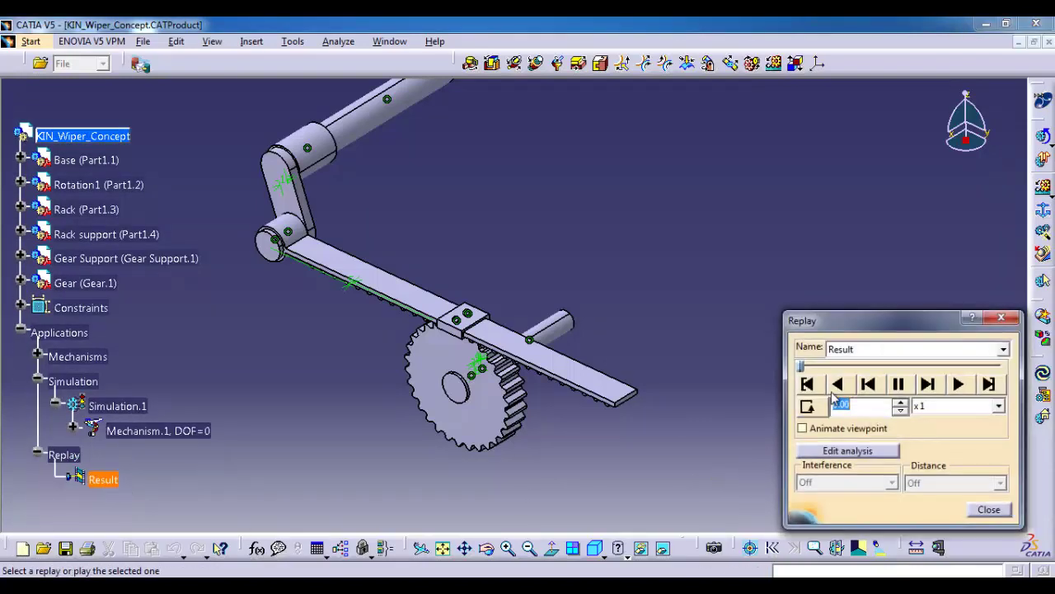
{"action": "left_click", "coordinate": [839, 385]}
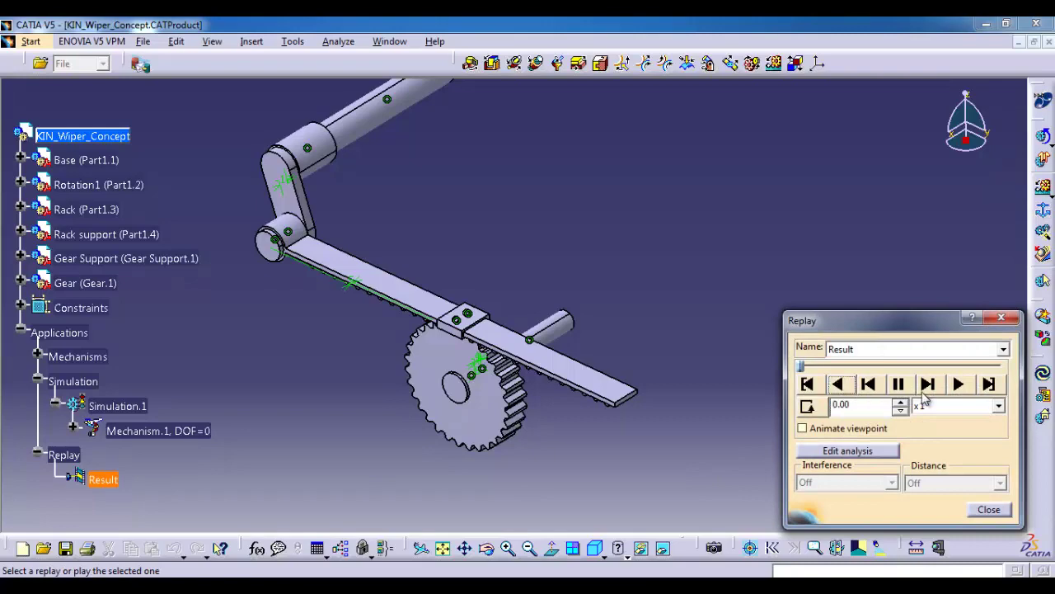
{"action": "left_click", "coordinate": [956, 385]}
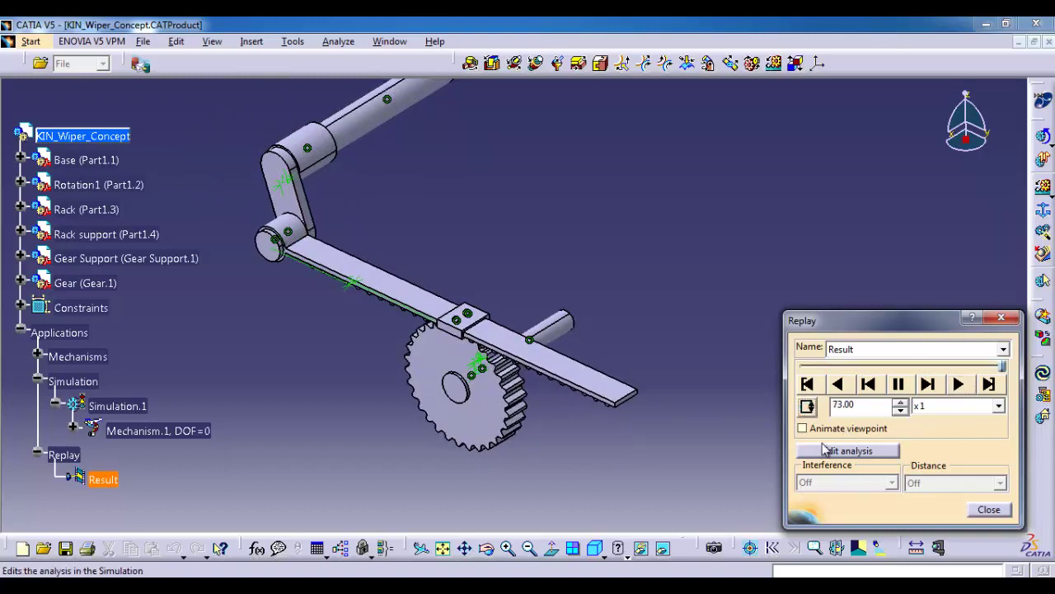
Play the Result replay in loop mode, examine the rack and gear meshing up close, and close the replay
{"action": "left_click", "coordinate": [959, 384]}
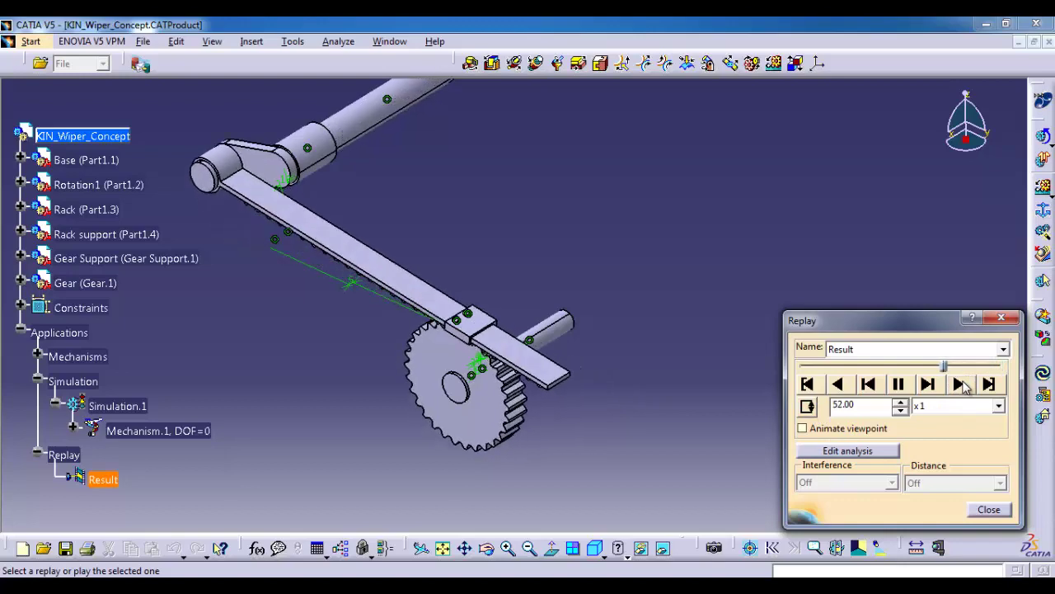
{"action": "middle_click_drag", "start_coordinate": [548, 359], "coordinate": [562, 289]}
{"action": "scroll", "coordinate": [569, 396], "scroll_direction": "up", "scroll_amount": 1}
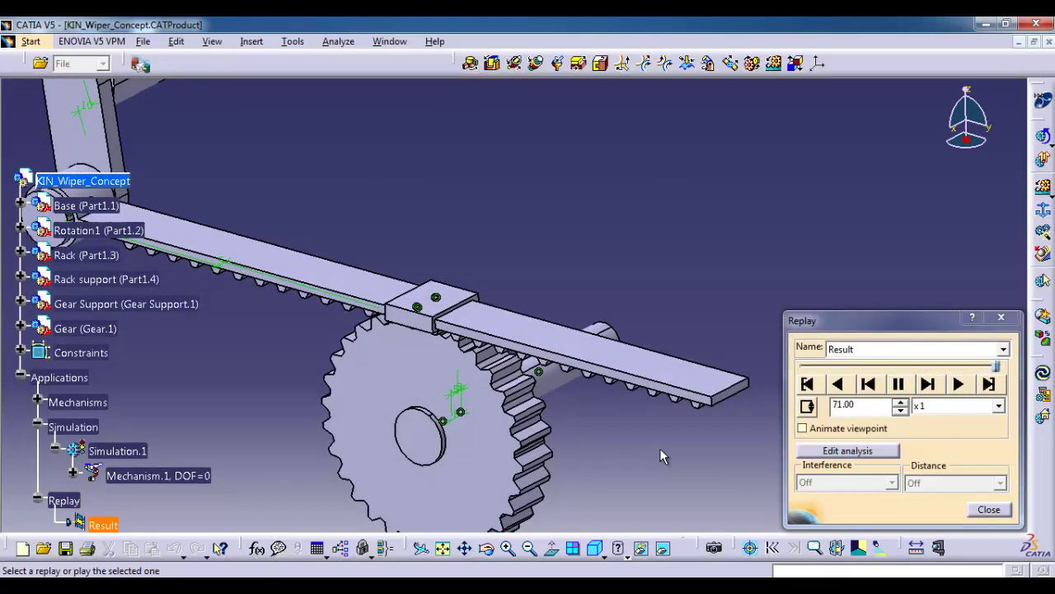
{"action": "middle_click_drag", "start_coordinate": [572, 372], "coordinate": [461, 420]}
{"action": "left_click", "coordinate": [443, 548]}
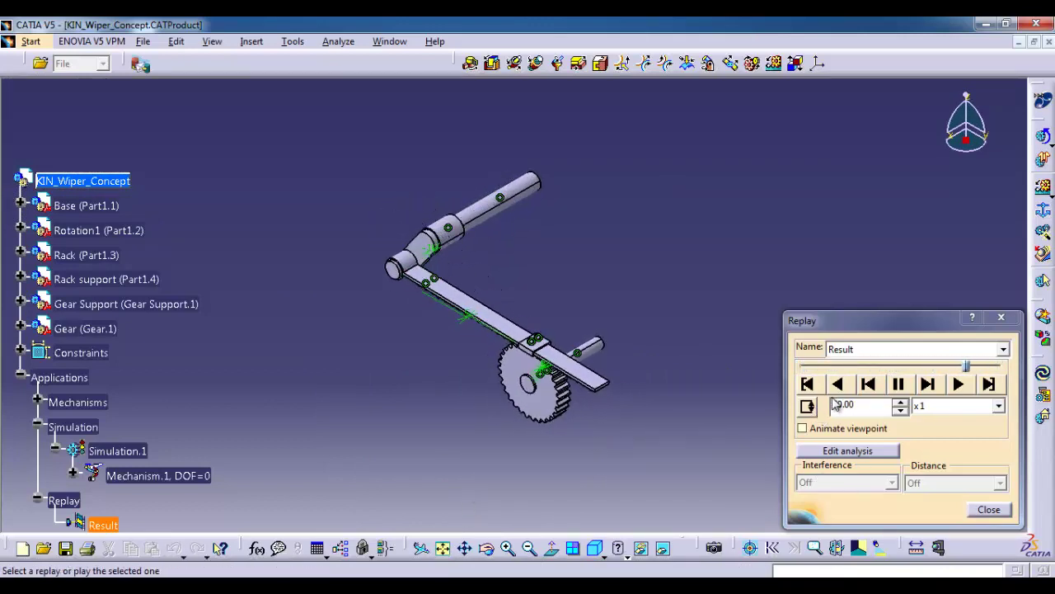
{"action": "left_click", "coordinate": [989, 509]}
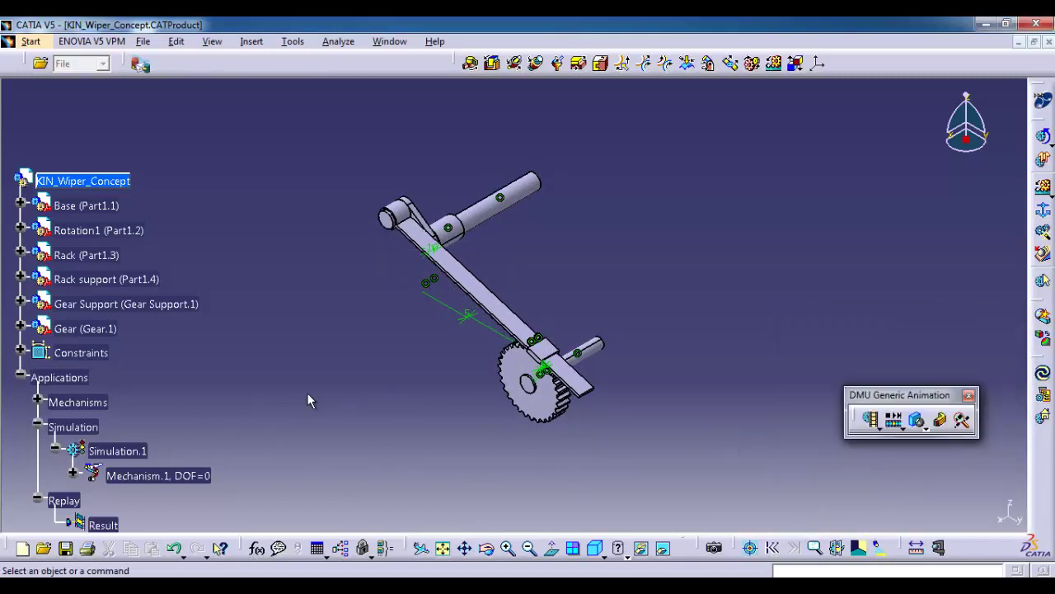
Reopen the Result replay to return the mechanism to its start position, and close it
{"action": "double_click", "coordinate": [115, 527]}
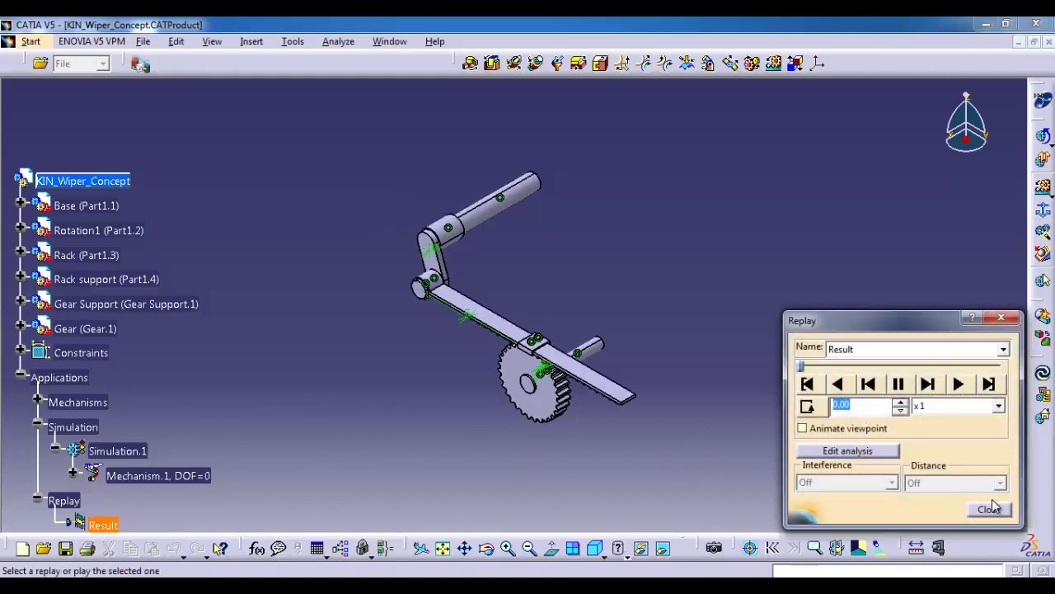
{"action": "left_click", "coordinate": [987, 508]}
{"action": "middle_click_drag", "start_coordinate": [698, 423], "coordinate": [656, 388]}
{"action": "mouse_move", "coordinate": [682, 343]}
{"action": "middle_mouse_down"}
{"action": "mouse_move", "coordinate": [684, 368]}
{"action": "mouse_move", "coordinate": [694, 338]}
{"action": "middle_mouse_up"}
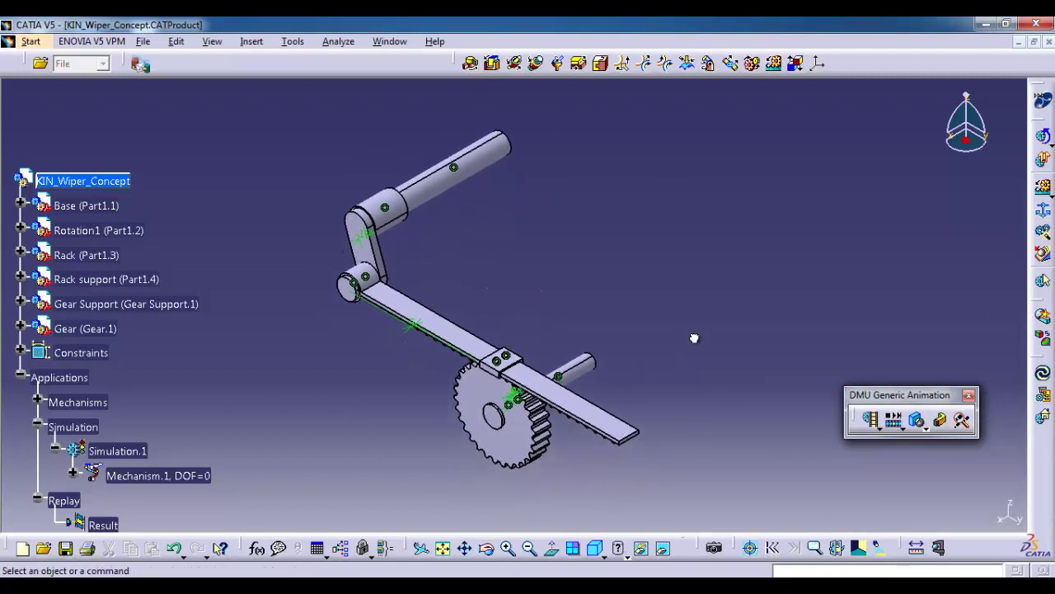